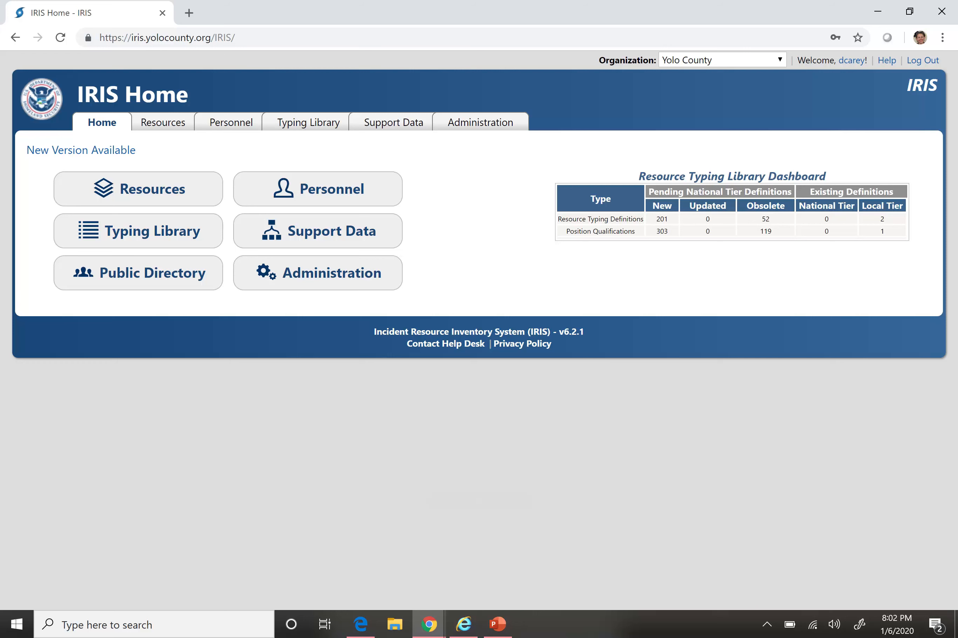
# Keep Yolo County as the organization and search the personnel records for the employee's first name.
pyautogui.click(694, 62)
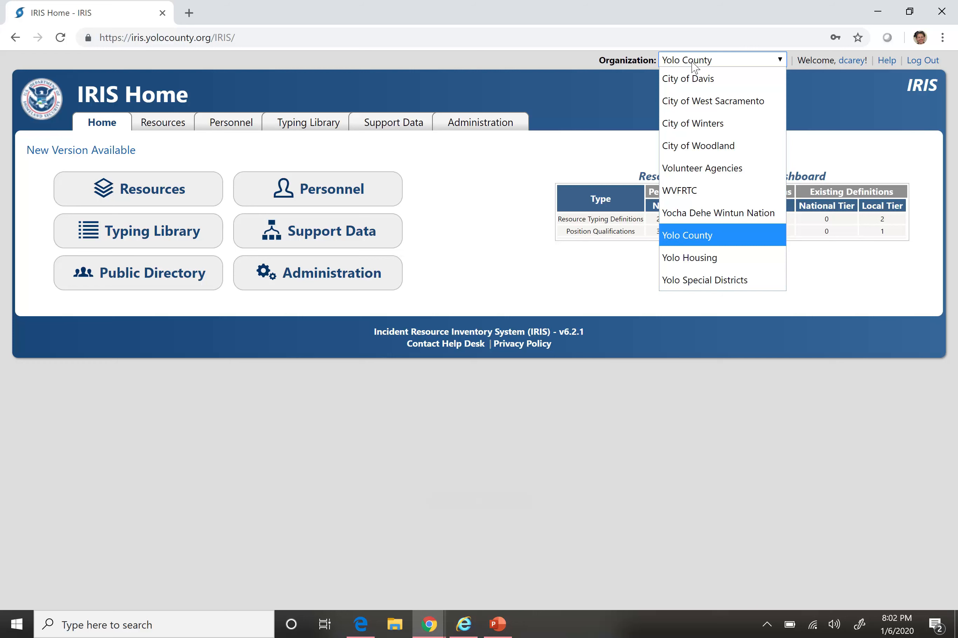
pyautogui.click(718, 240)
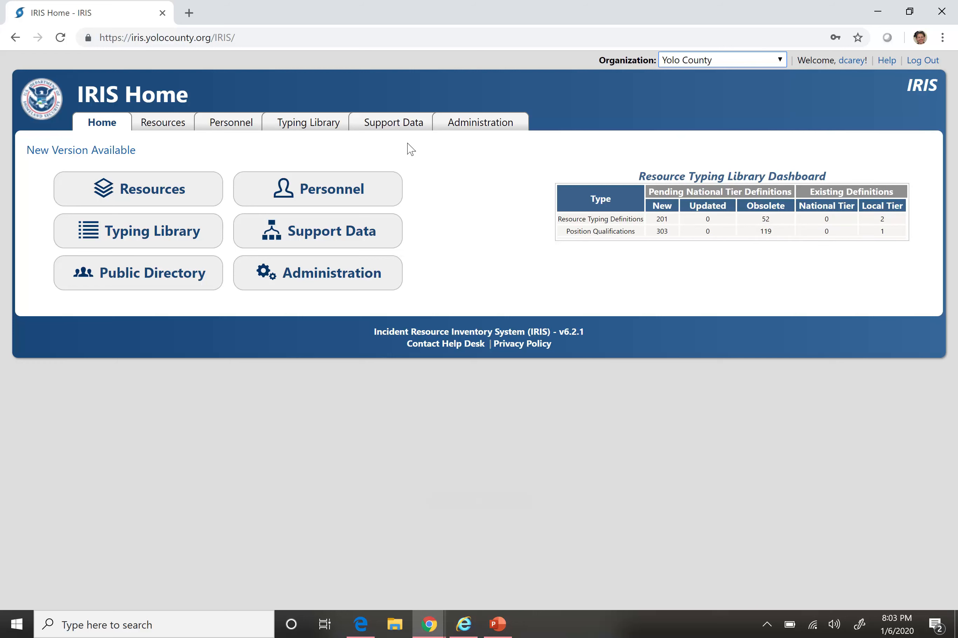
pyautogui.click(239, 123)
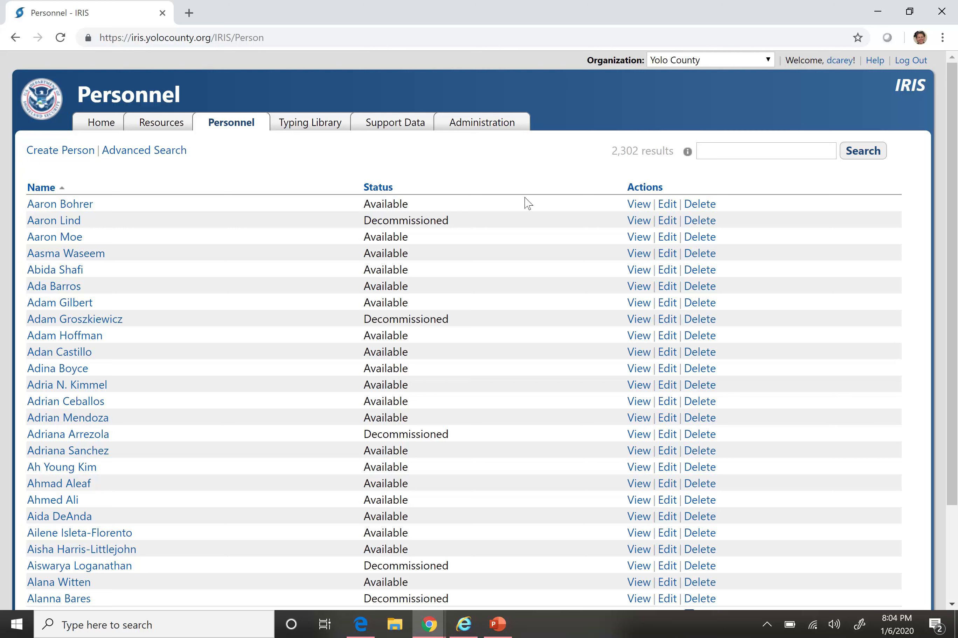
pyautogui.click(746, 152)
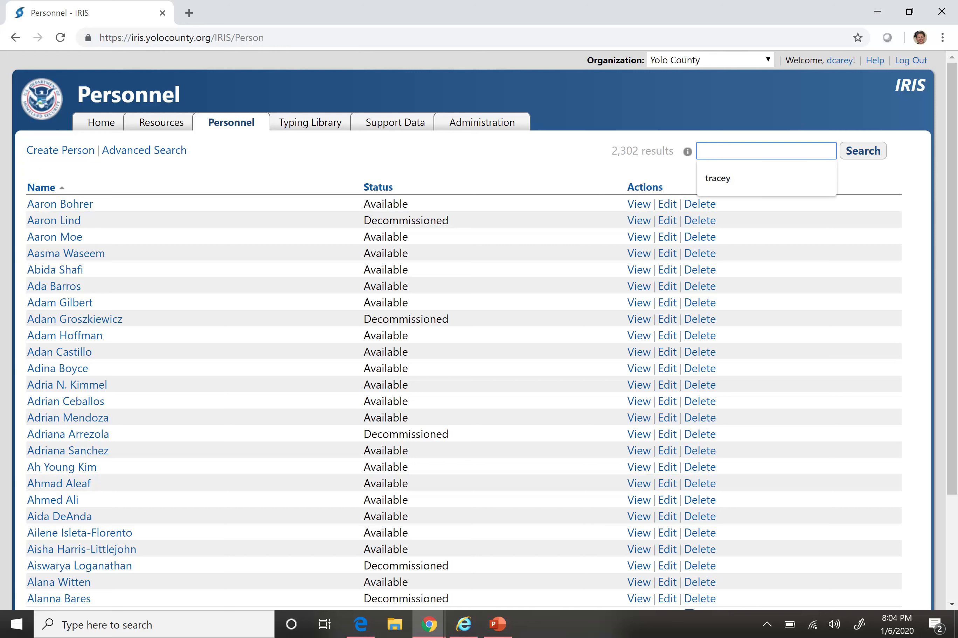
pyautogui.click(727, 178)
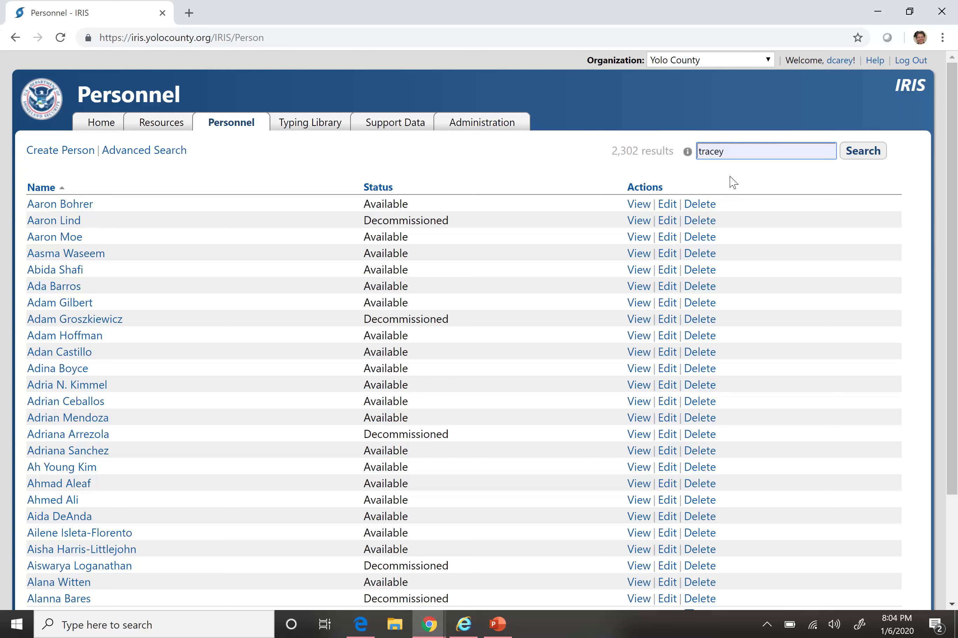
pyautogui.click(852, 161)
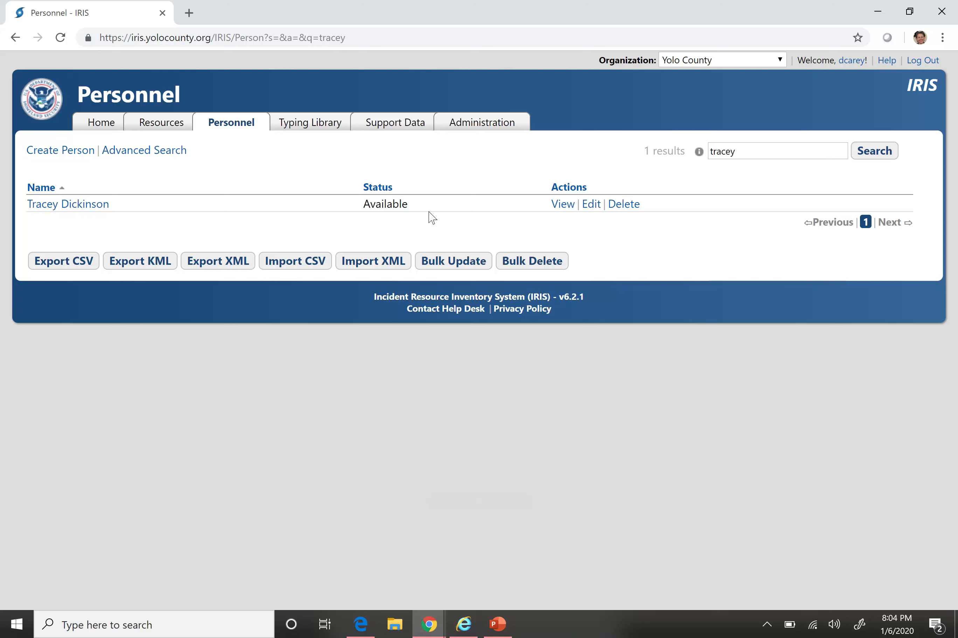
# View the found employee's record, expanding the supervisor details to read them and collapsing them again.
pyautogui.click(562, 204)
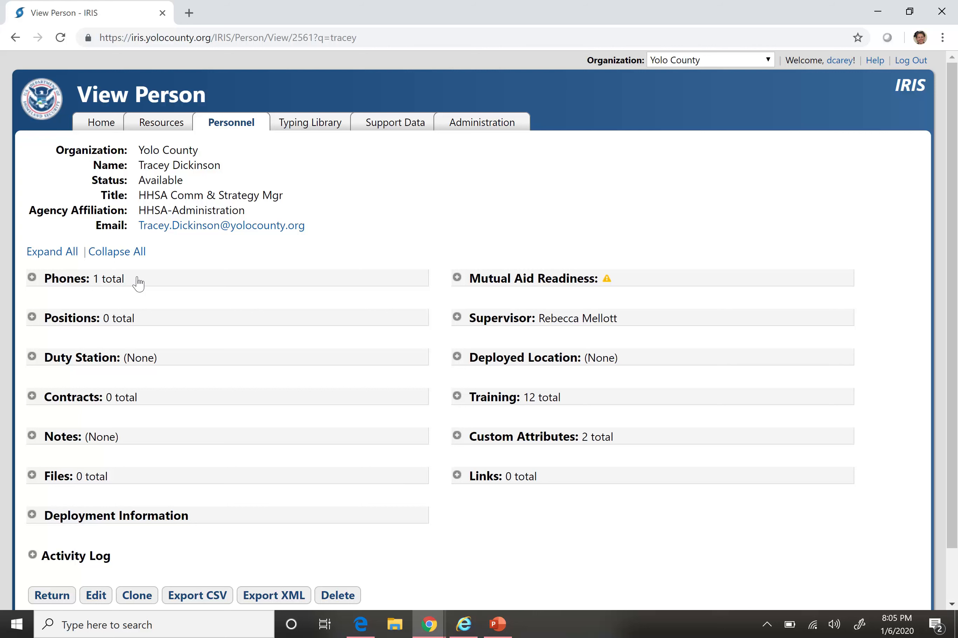
pyautogui.click(457, 318)
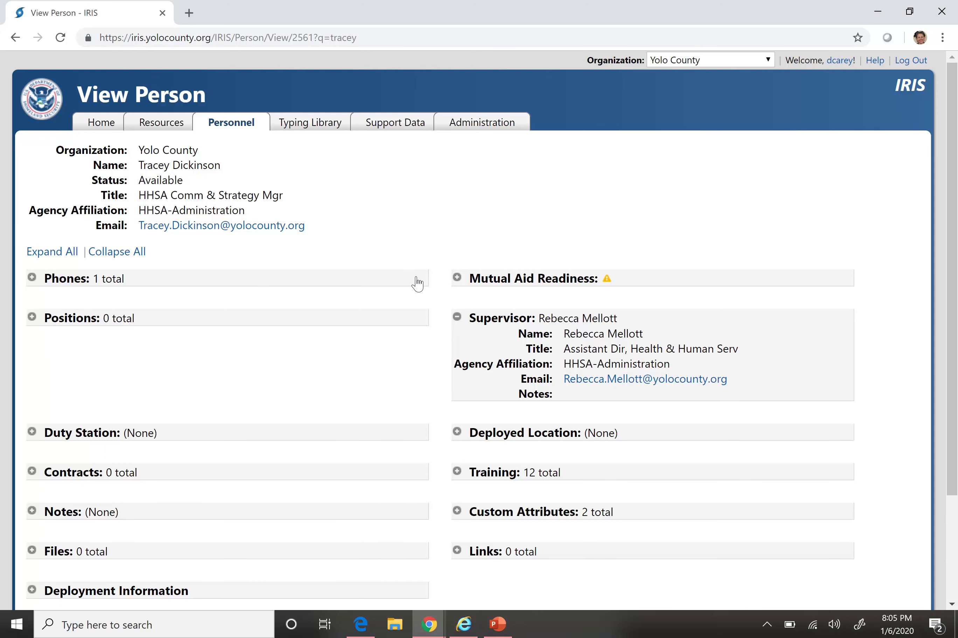
pyautogui.click(457, 317)
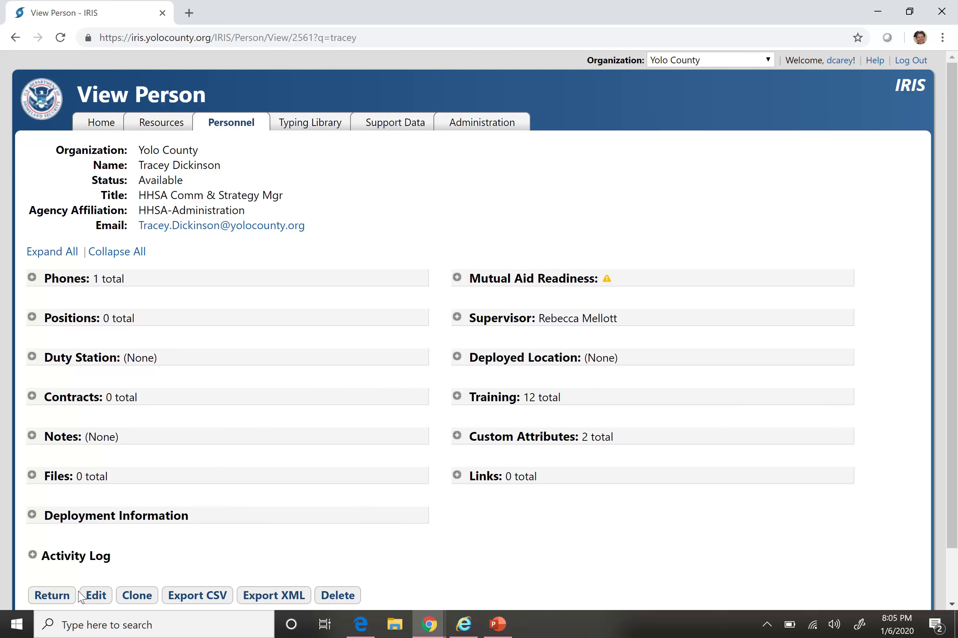
# Open the employee's record for editing, expand the training section and review all existing training entries through to the last one.
pyautogui.click(94, 599)
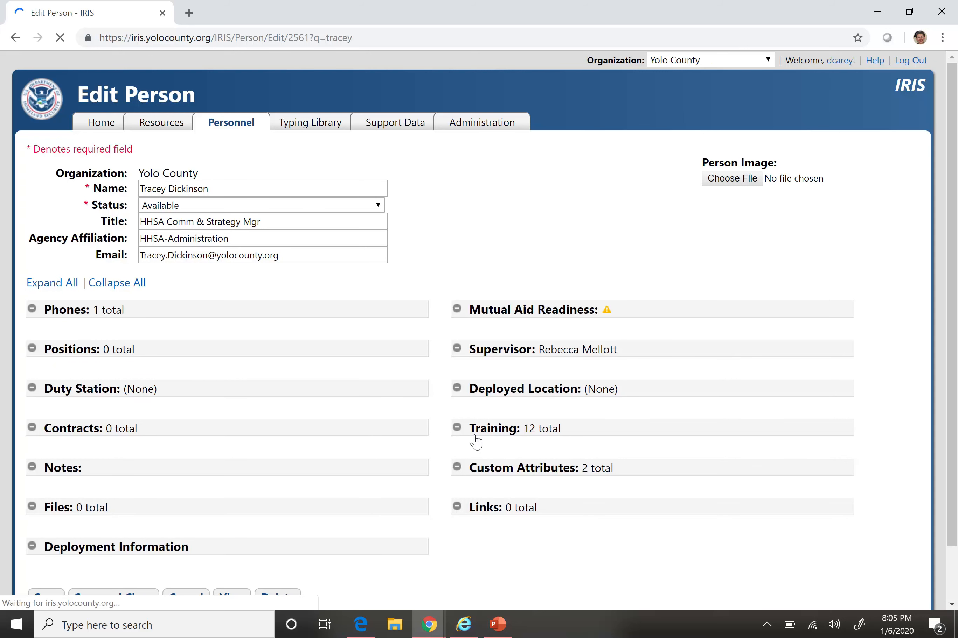
pyautogui.click(457, 431)
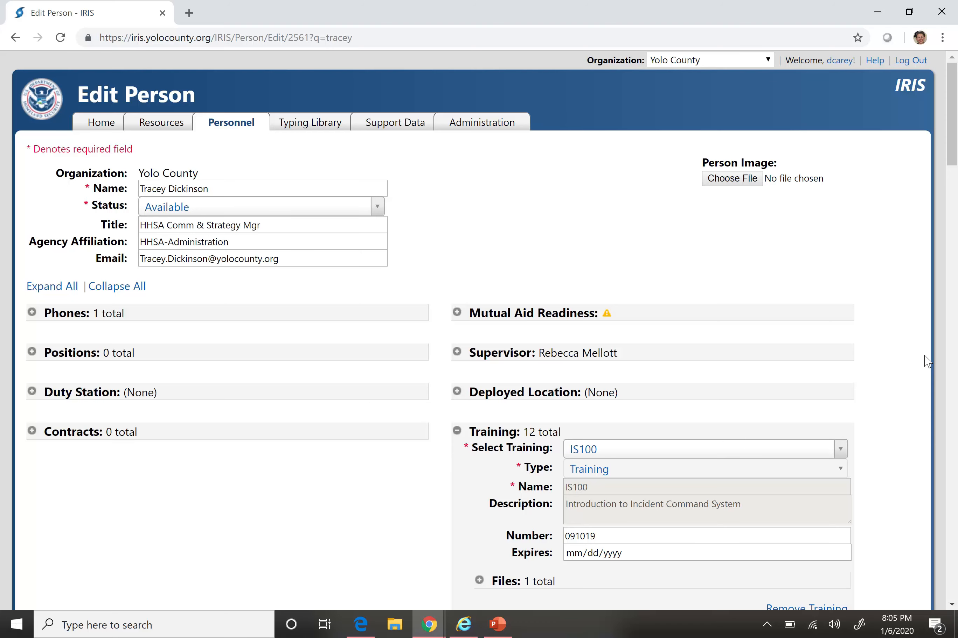
pyautogui.scroll(-6, 927, 361)
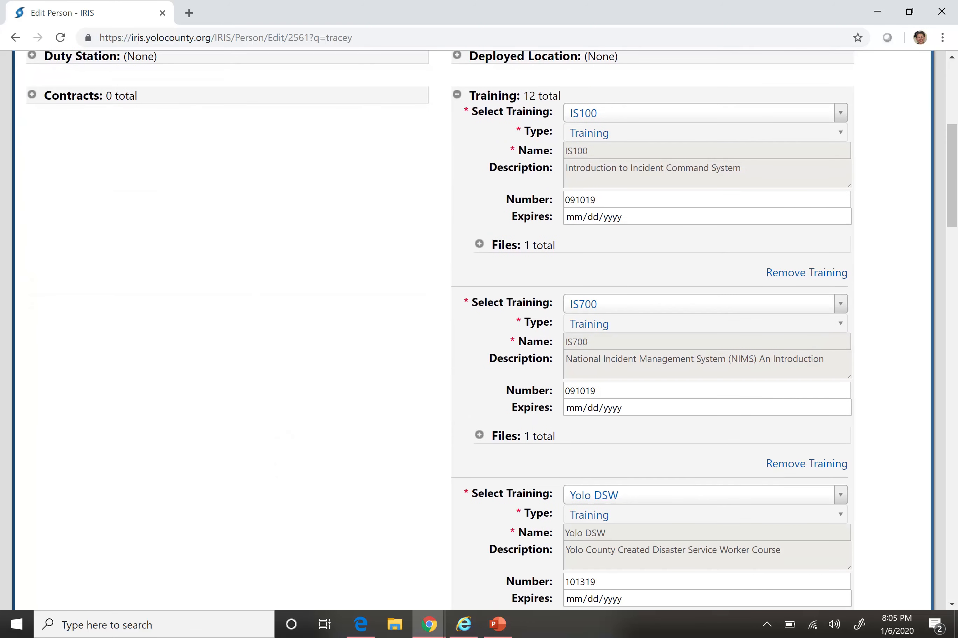
pyautogui.scroll(-8, 651, 329)
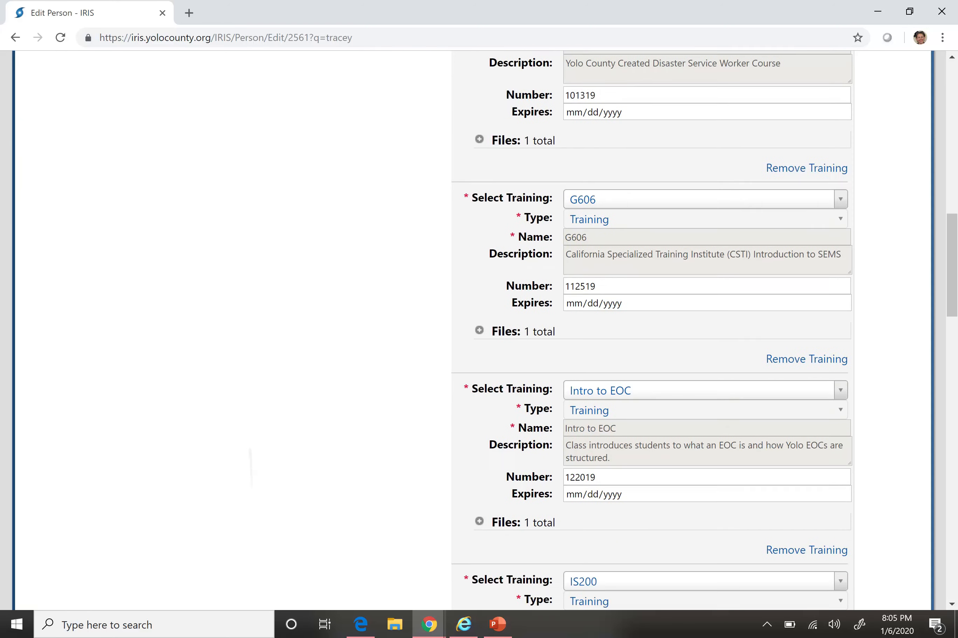
pyautogui.scroll(-6, 651, 329)
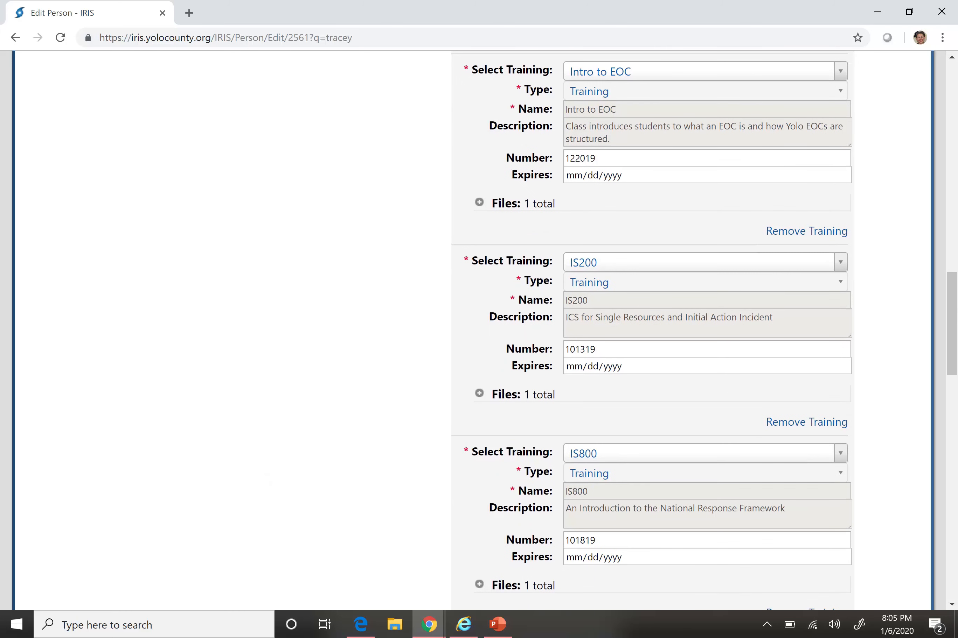
pyautogui.scroll(-4, 651, 329)
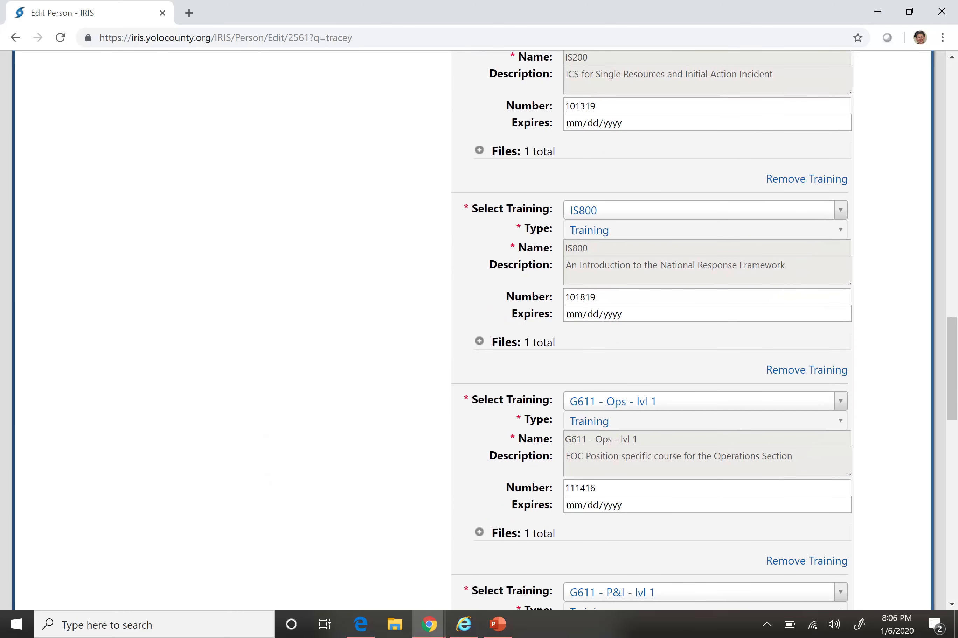
pyautogui.scroll(-8, 651, 330)
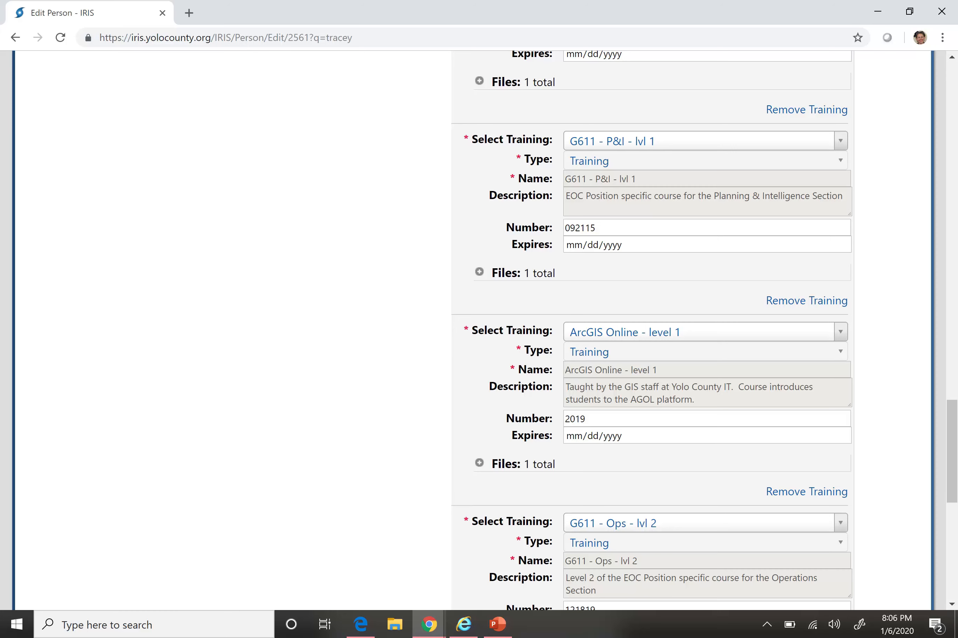
pyautogui.scroll(-2, 700, 330)
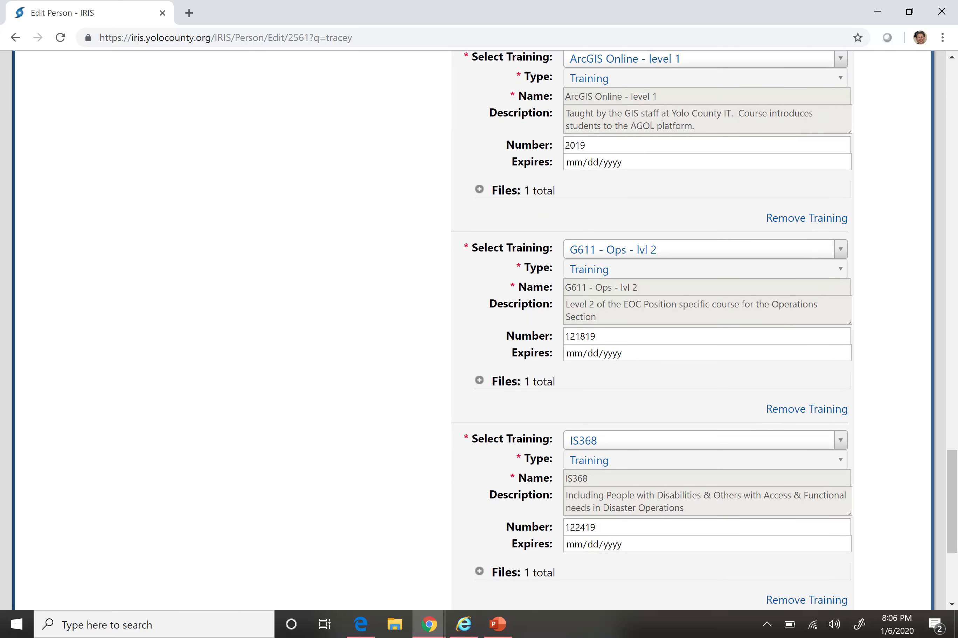
pyautogui.scroll(-6, 478, 329)
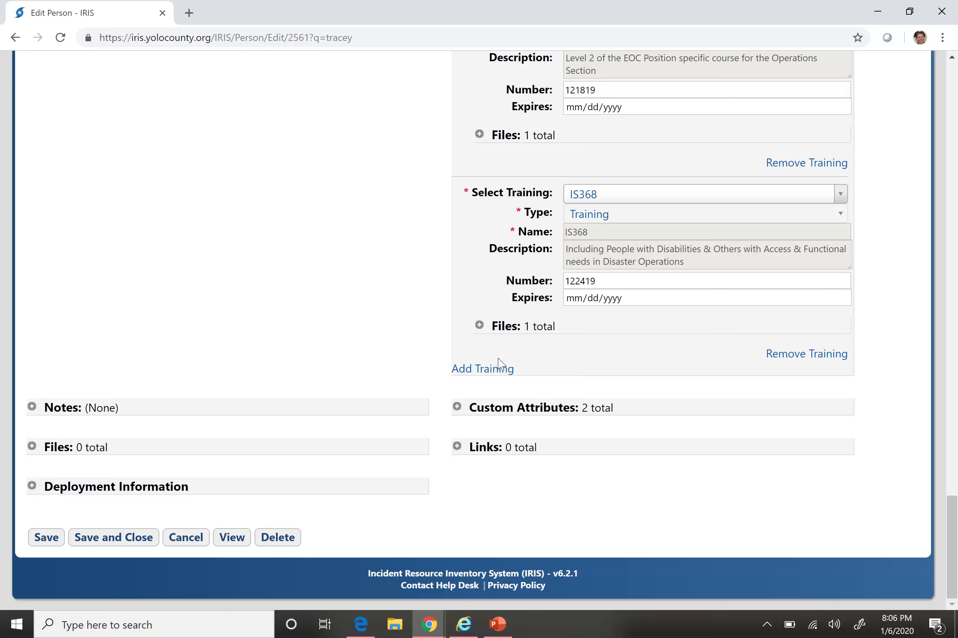
# Add a new training entry to the employee's record and choose IS201 as the training.
pyautogui.click(494, 377)
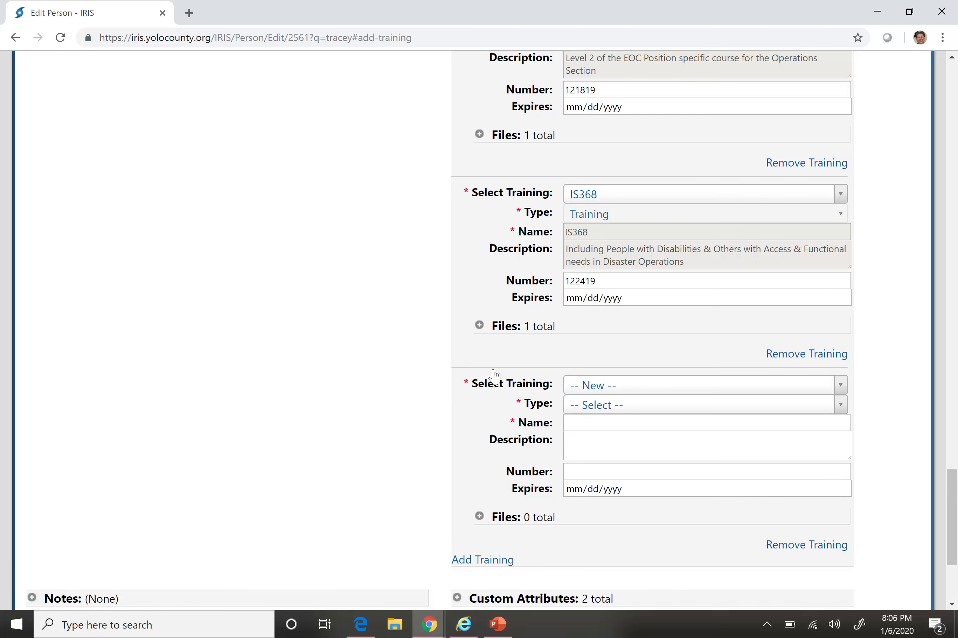
pyautogui.click(590, 389)
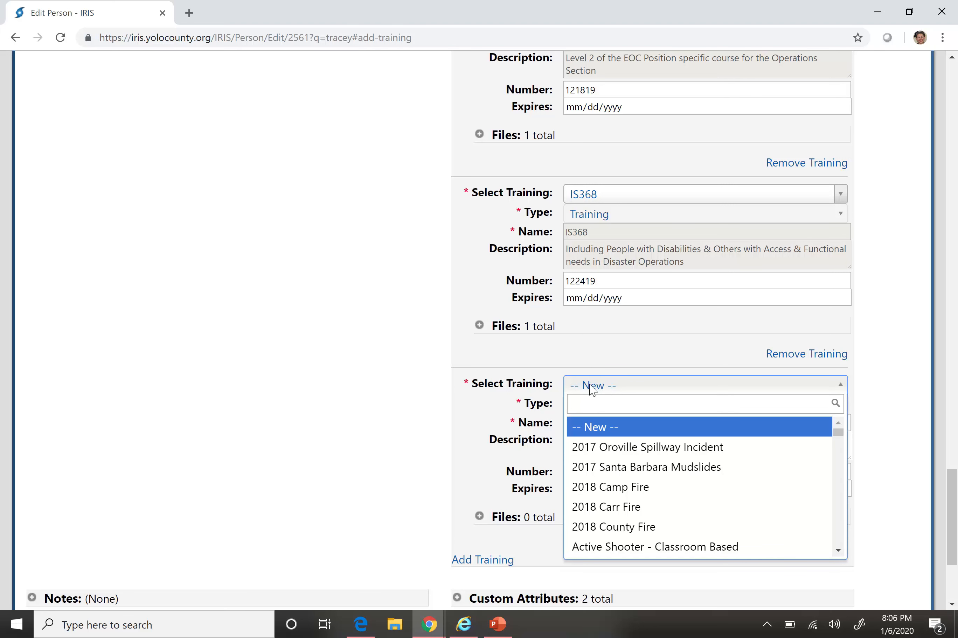
pyautogui.write('201')
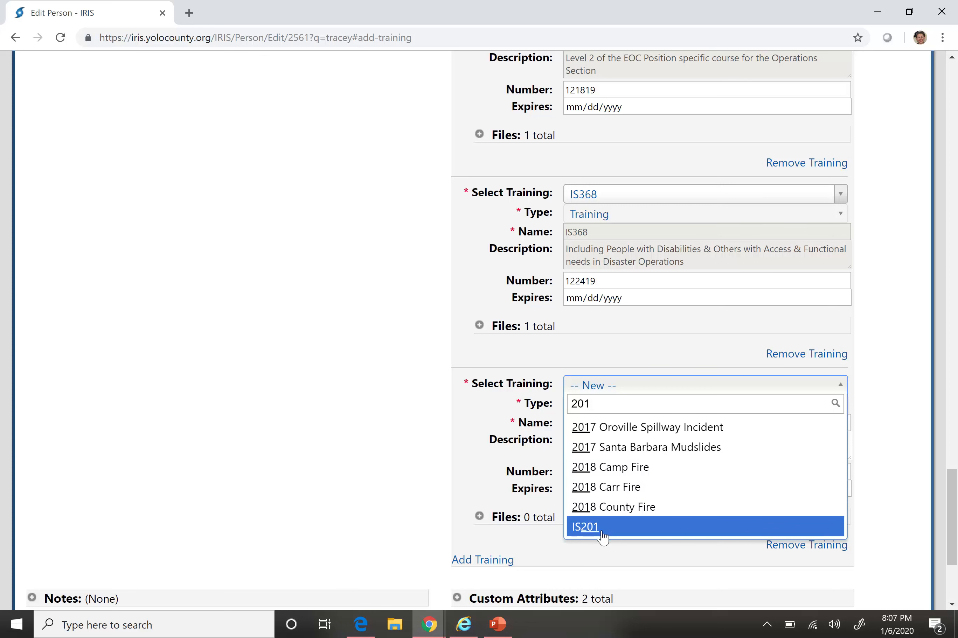
pyautogui.click(584, 529)
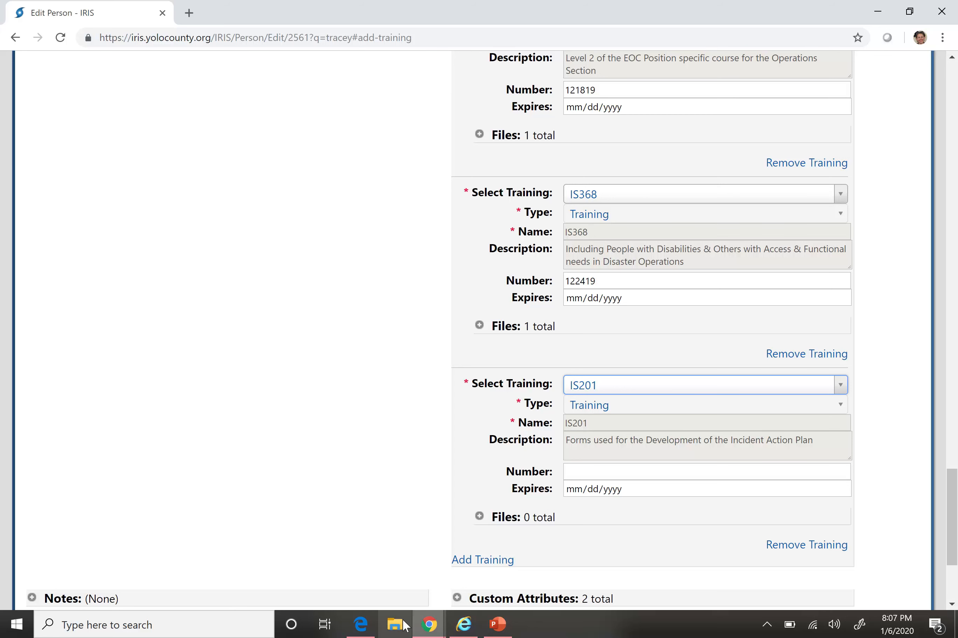
# Switch to the Outlook mail and preview the attached IS 201 certificate to check its issue date.
pyautogui.moveTo(433, 629)
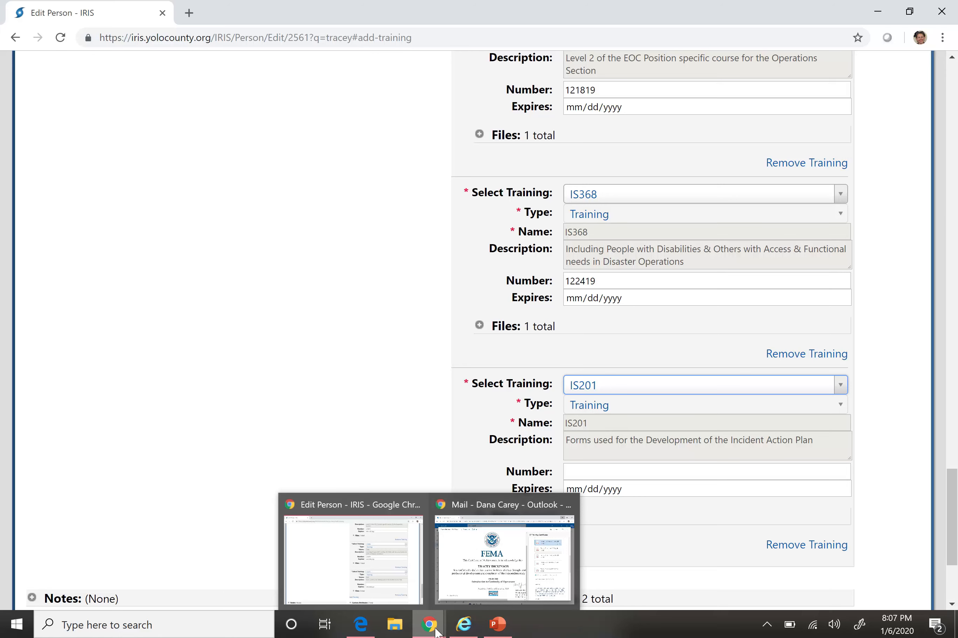
pyautogui.click(474, 580)
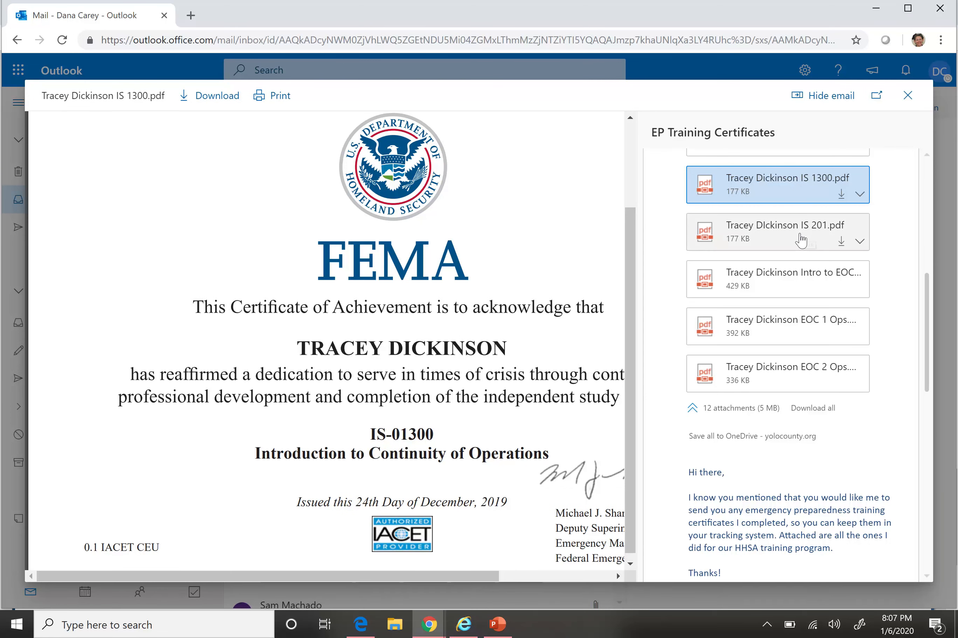
pyautogui.click(800, 240)
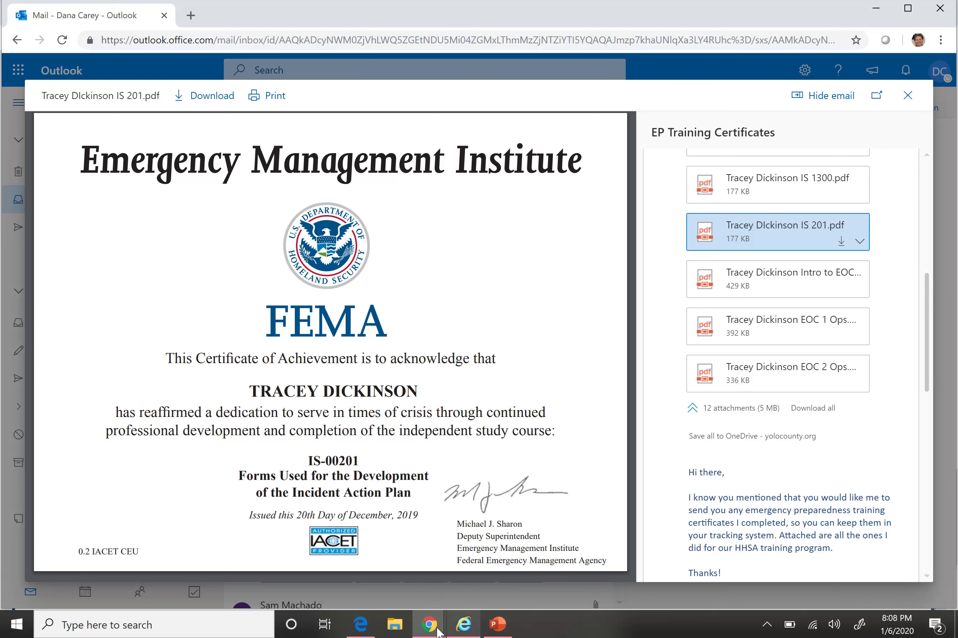
# Switch back to the IRIS record and set the IS201 training entry's number to 122019.
pyautogui.moveTo(427, 632)
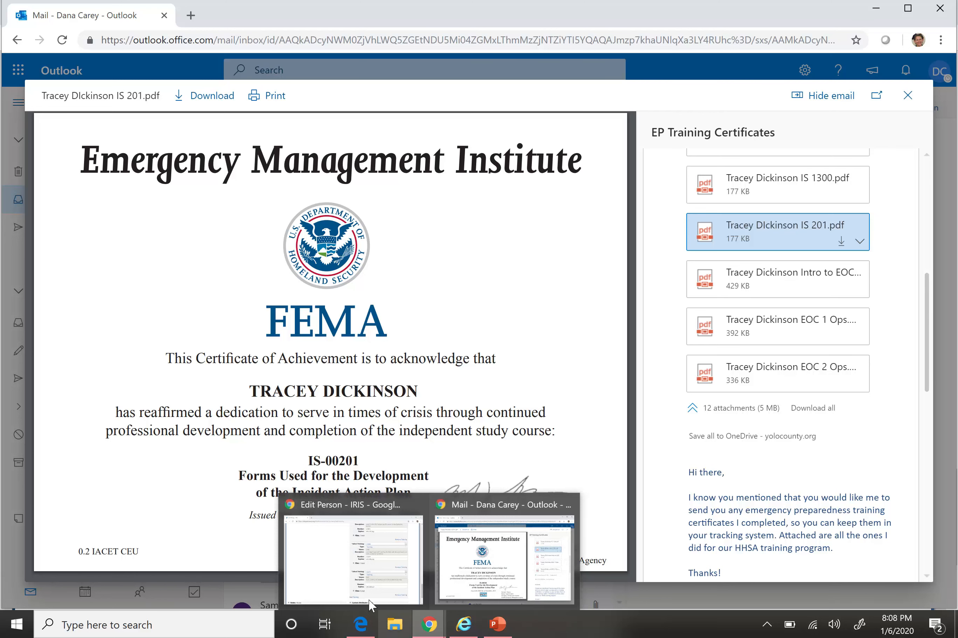
pyautogui.click(318, 567)
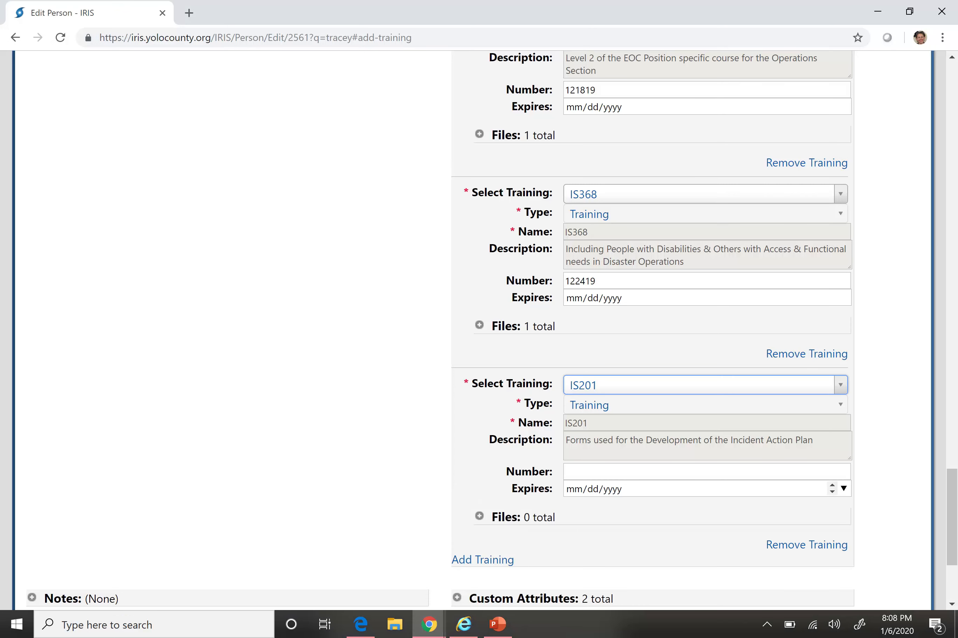
pyautogui.click(830, 472)
pyautogui.write('122019')
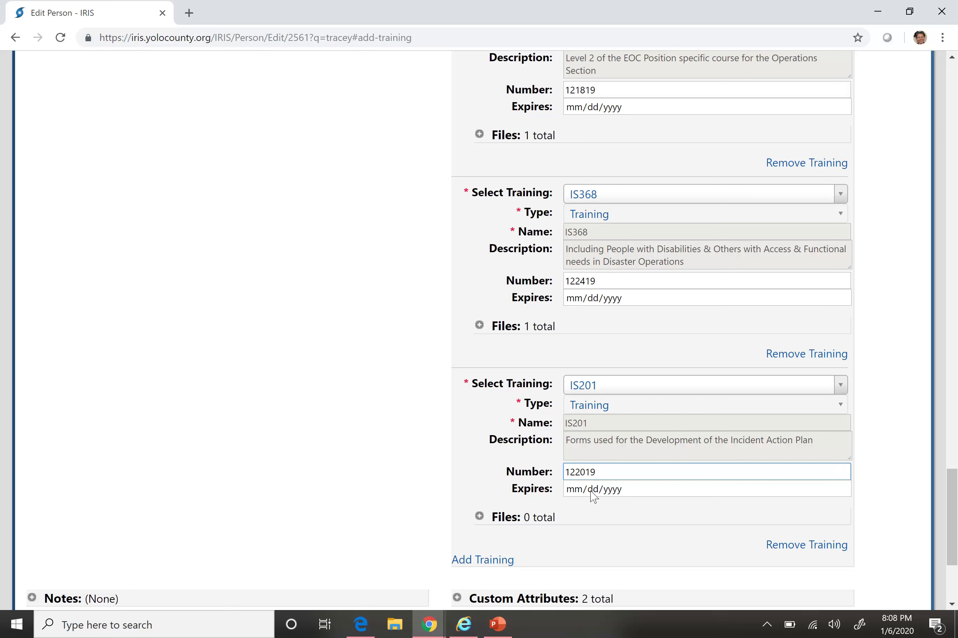
# Add a training file to the IS201 entry and attach the employee's IS 201 certificate PDF from the Desktop.
pyautogui.click(479, 517)
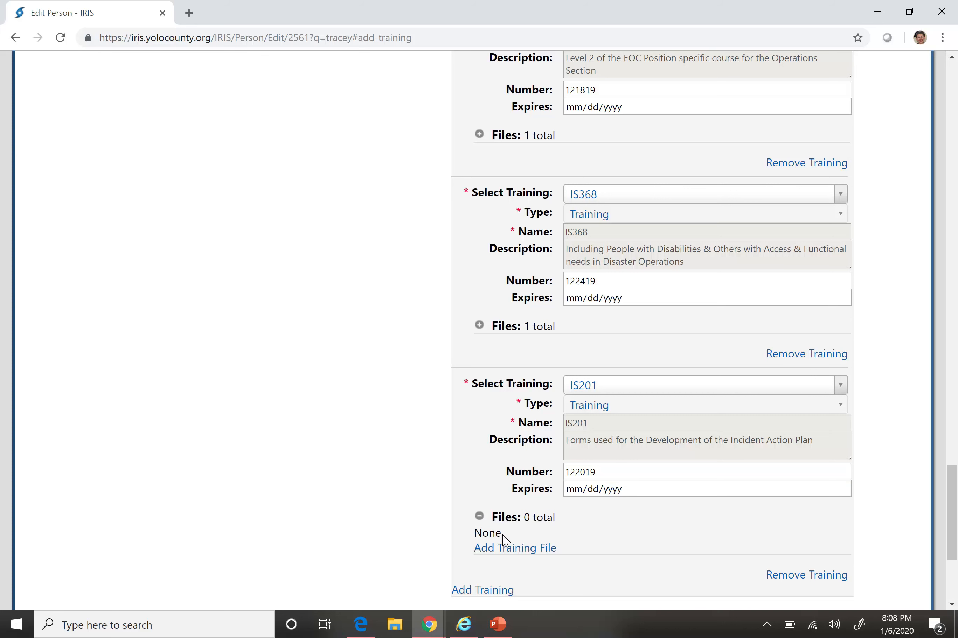
pyautogui.click(512, 550)
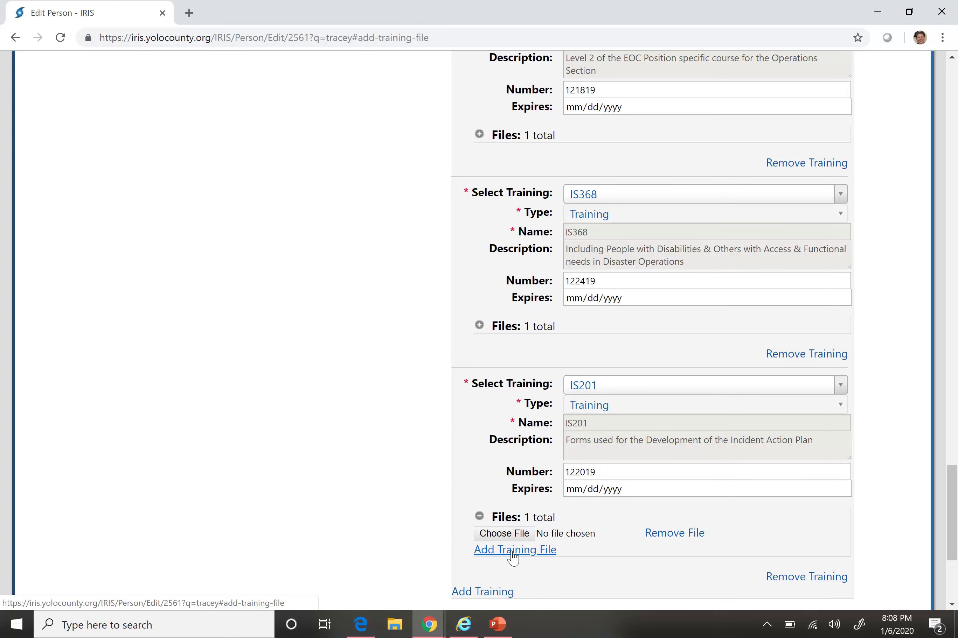
pyautogui.click(504, 534)
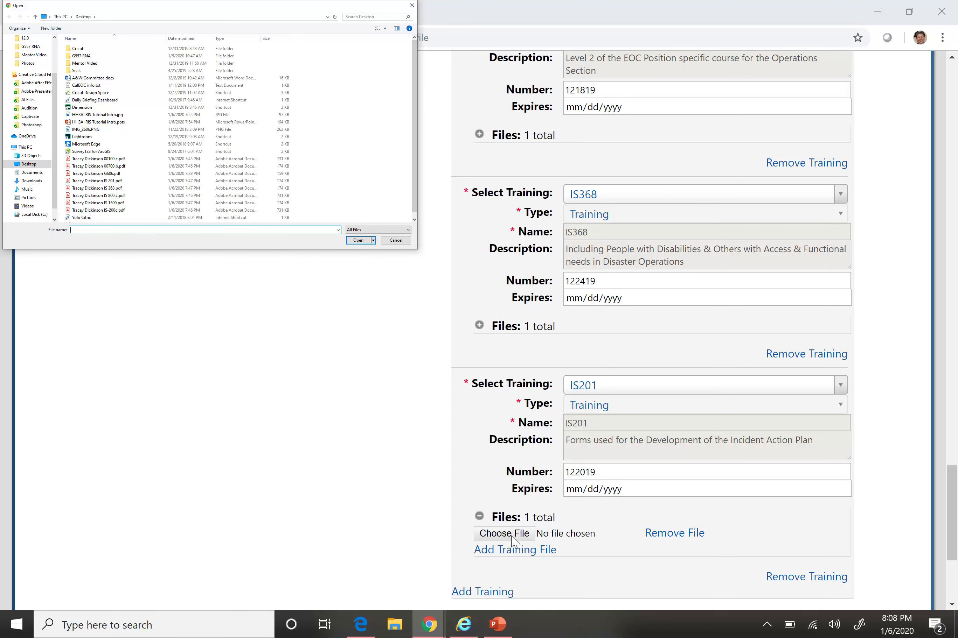
pyautogui.doubleClick(111, 182)
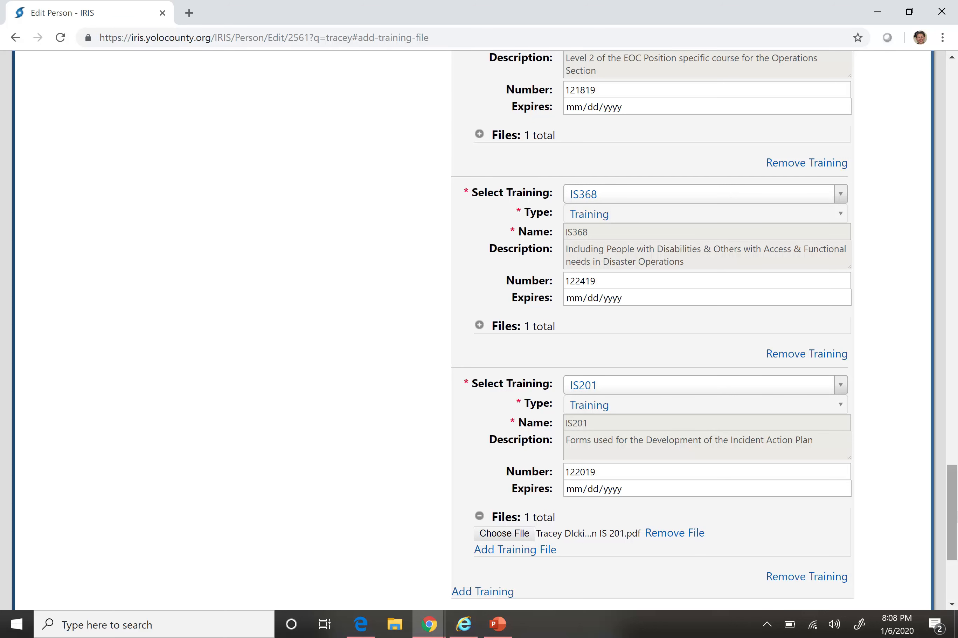
# Save the employee's record without closing it and expand its training section again.
pyautogui.scroll(-5, 955, 515)
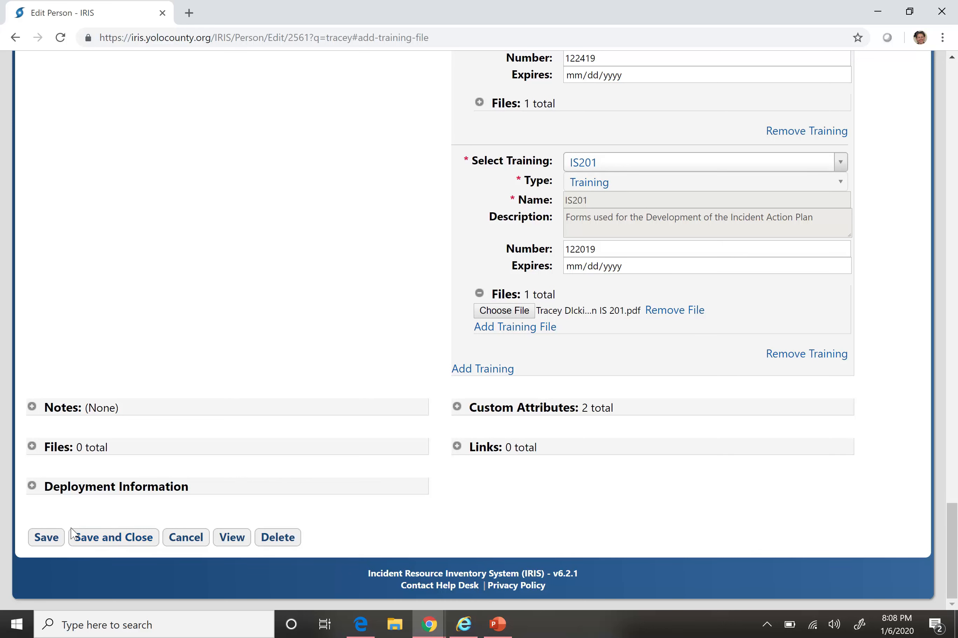
pyautogui.click(49, 538)
pyautogui.click(50, 538)
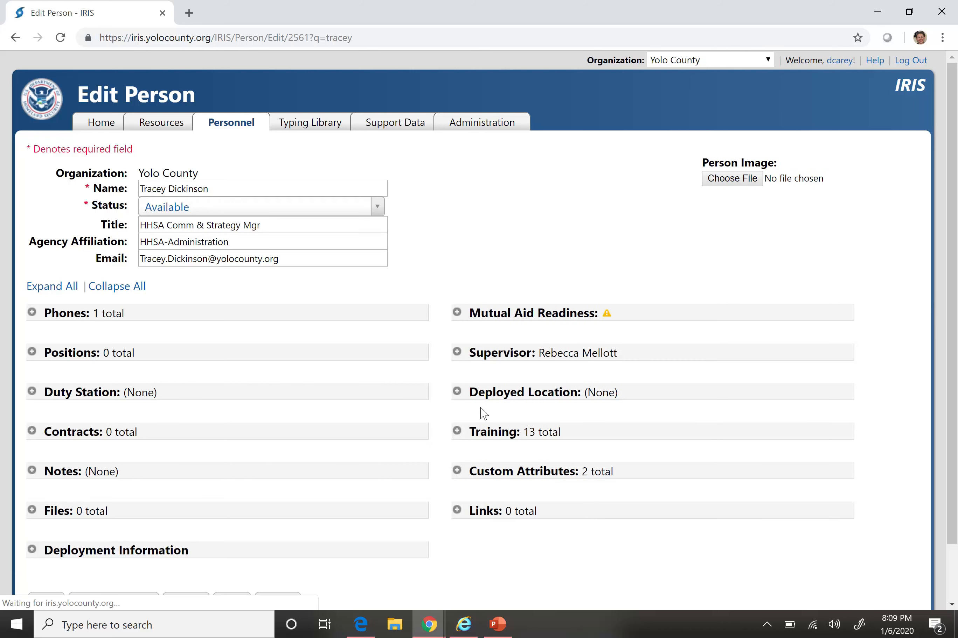
pyautogui.click(457, 431)
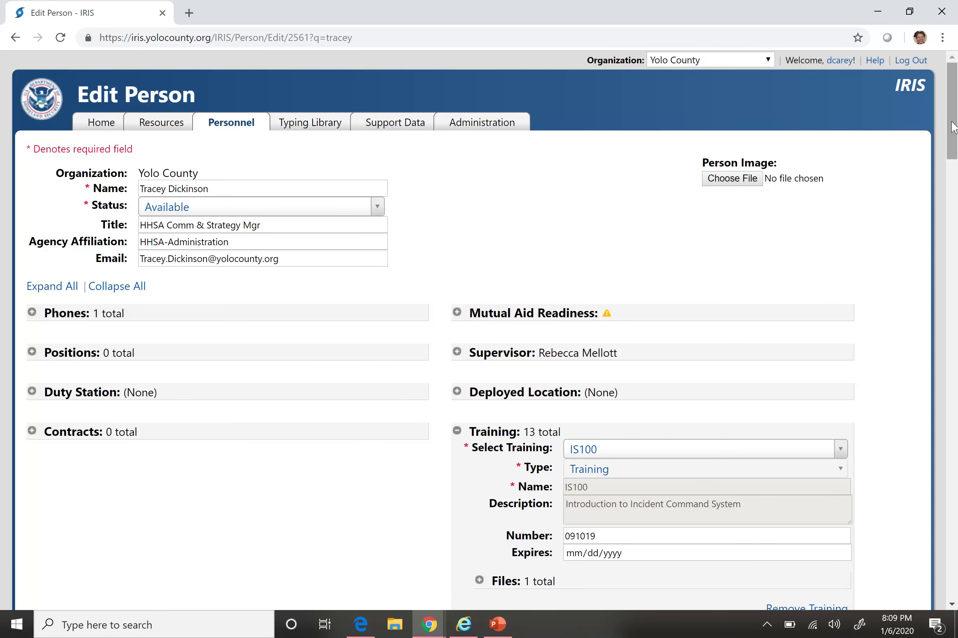
# Check the certificate file attached to the employee's IS201 training entry and collapse its file list again.
pyautogui.moveTo(952, 128); pyautogui.dragTo(950, 529)
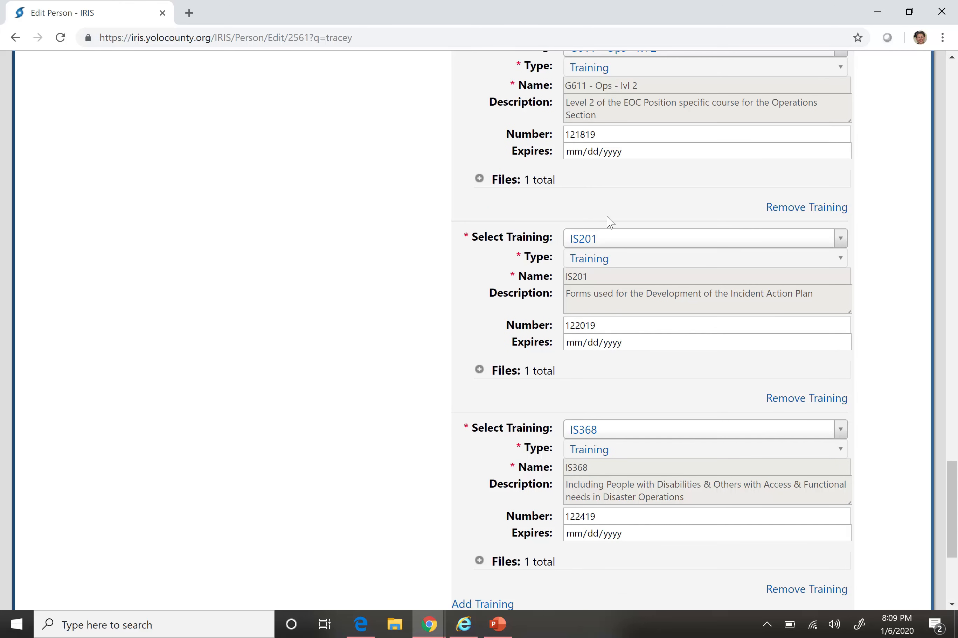
pyautogui.click(479, 370)
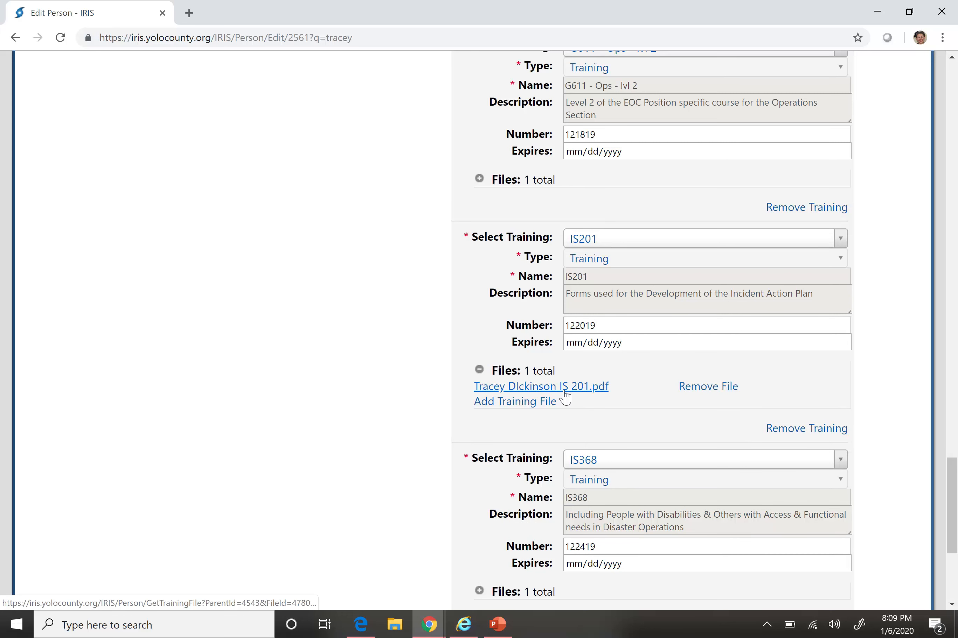
pyautogui.click(480, 371)
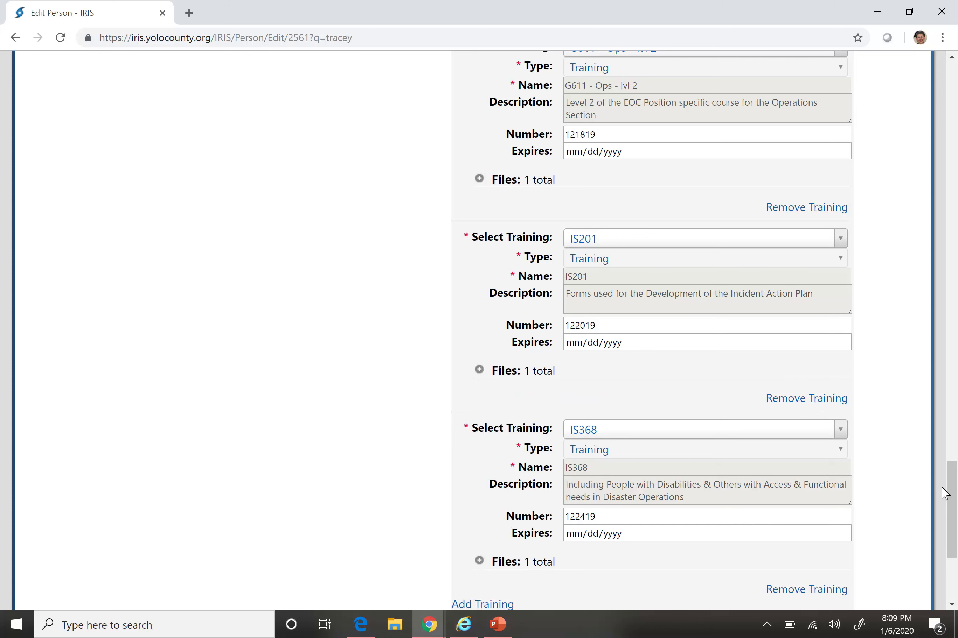
# Add a blank training entry, search its training list for 1300, and remove the entry without choosing a training.
pyautogui.moveTo(952, 498); pyautogui.dragTo(954, 551)
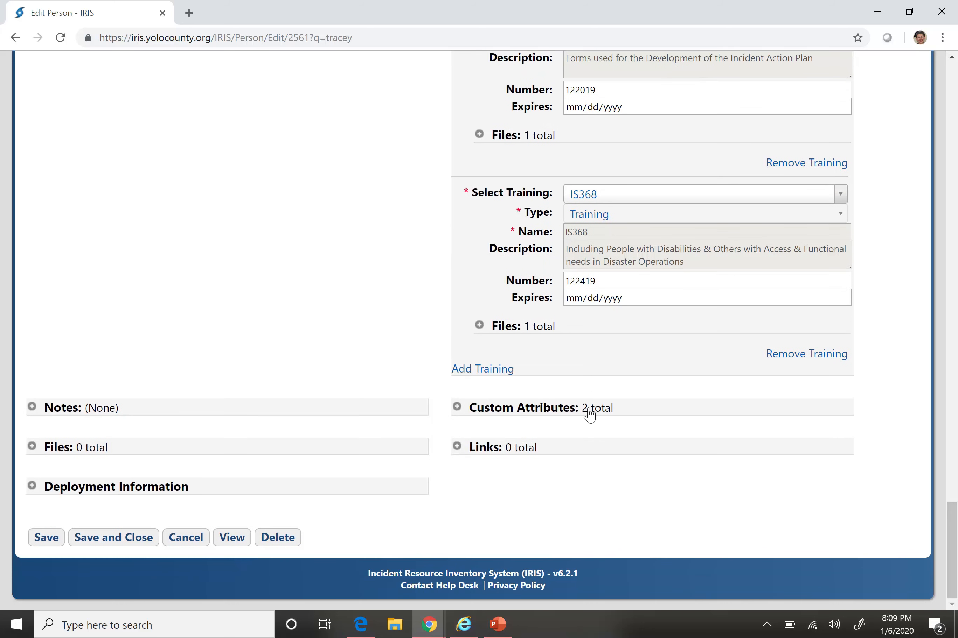
pyautogui.click(489, 371)
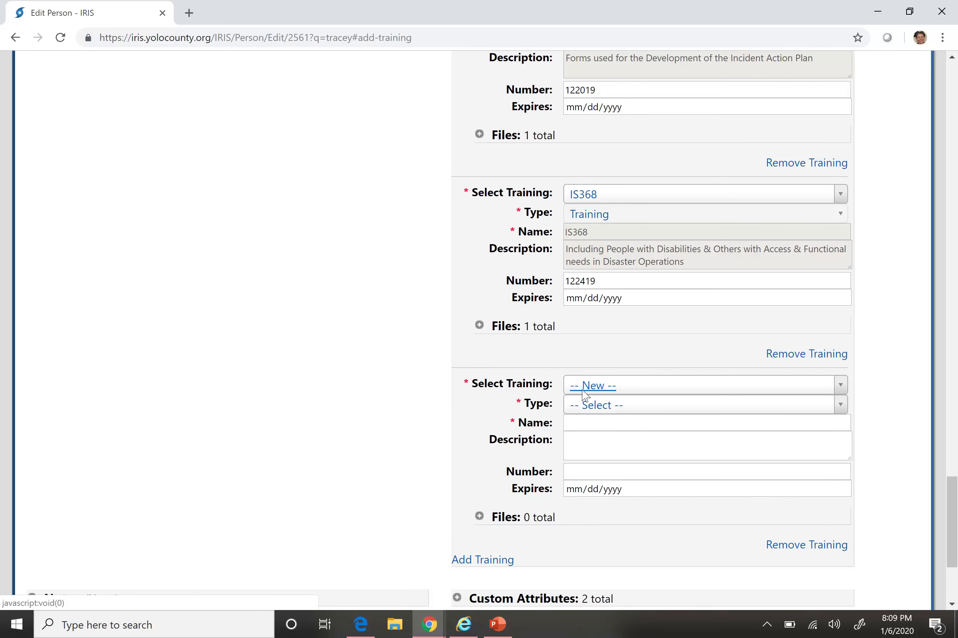
pyautogui.click(583, 391)
pyautogui.write('1300')
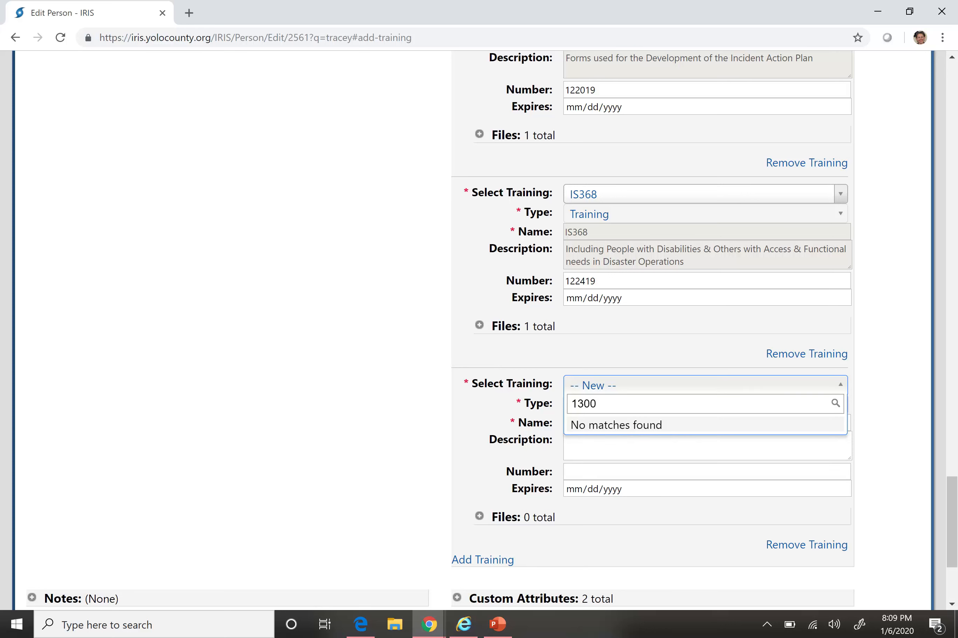
pyautogui.press('BackSpace')
pyautogui.press('BackSpace')
pyautogui.press('BackSpace')
pyautogui.press('BackSpace')
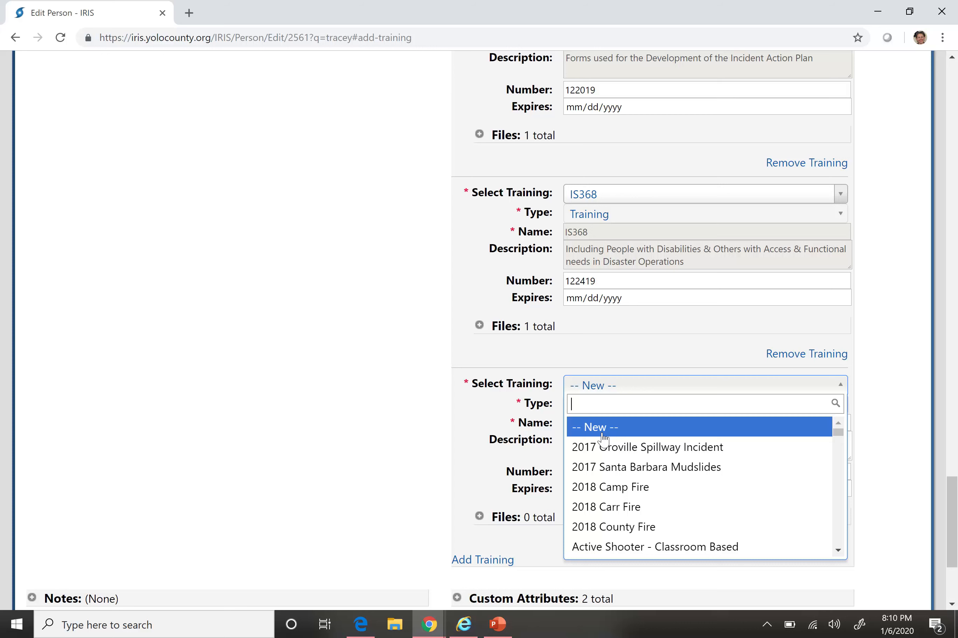
pyautogui.click(367, 412)
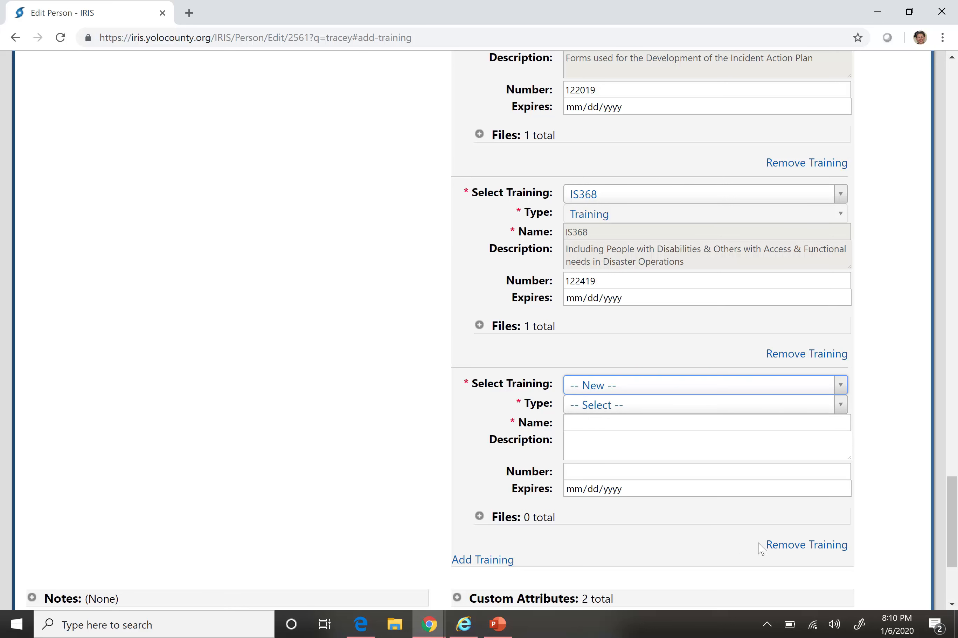
pyautogui.click(800, 551)
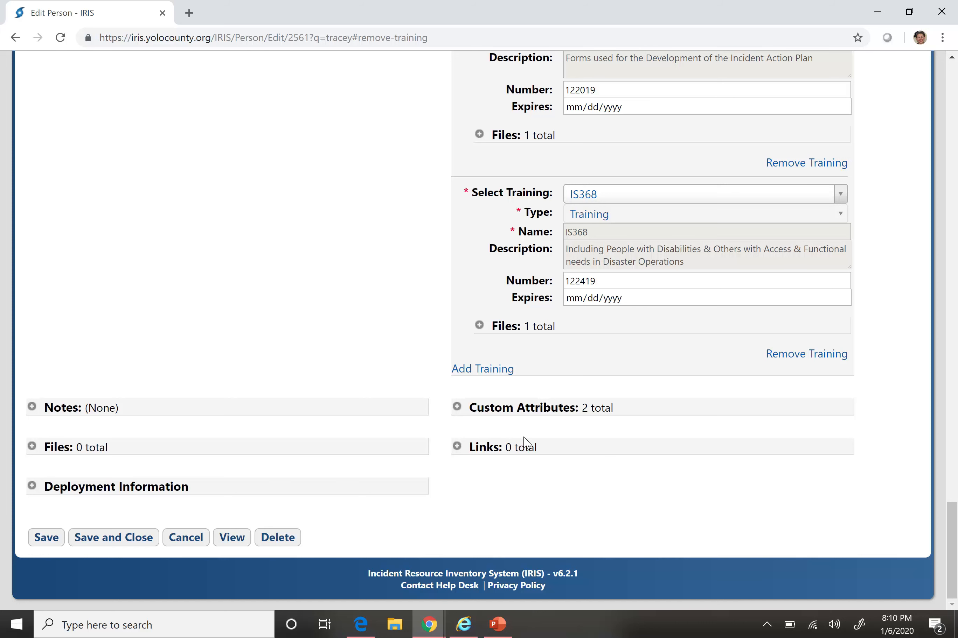
# Expand the employee's custom attributes and review the HHSA Staff Level values, keeping Supervisor selected.
pyautogui.click(458, 409)
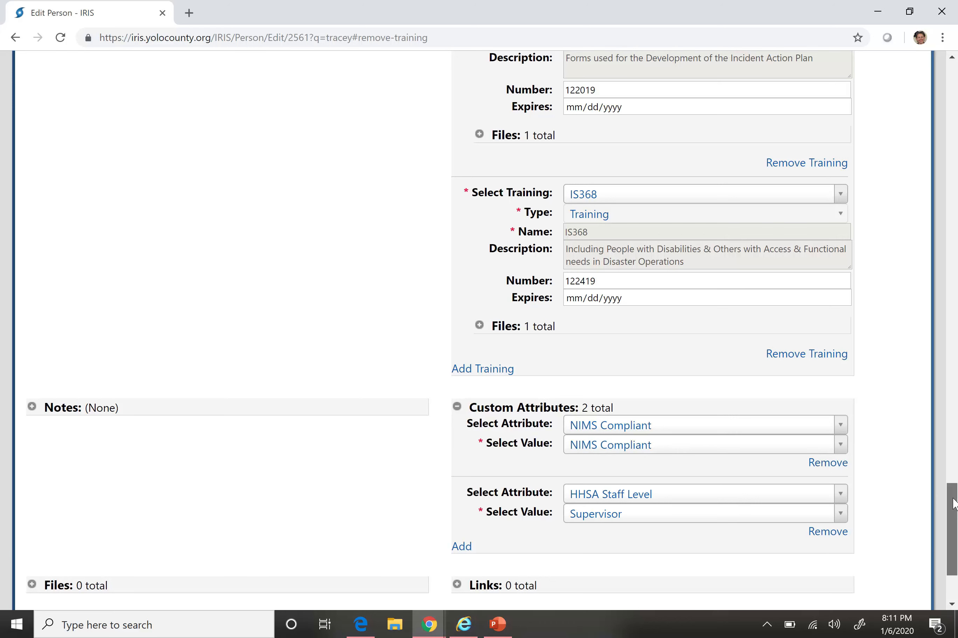
pyautogui.moveTo(952, 503); pyautogui.dragTo(953, 526)
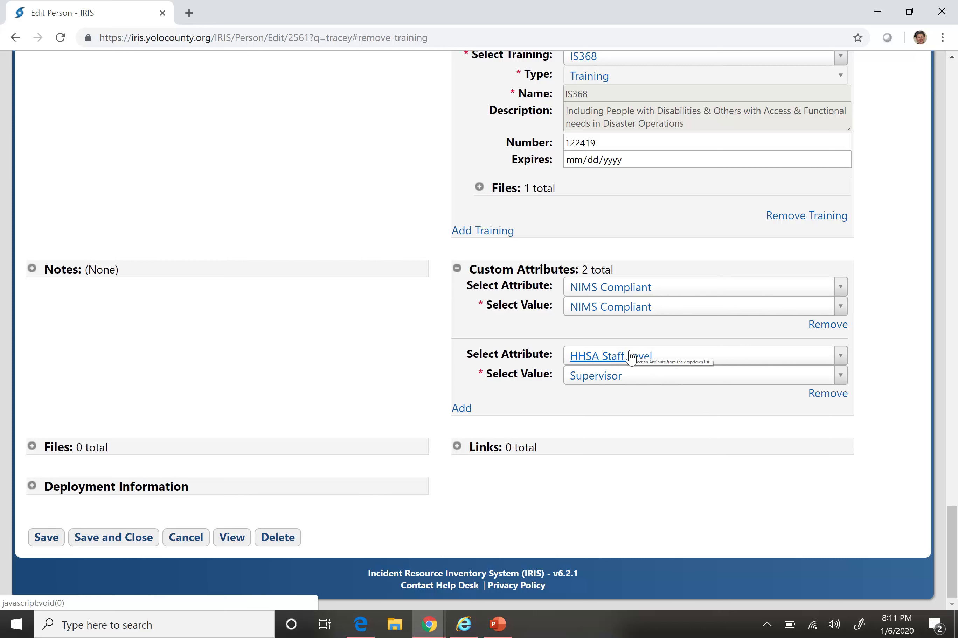
pyautogui.click(648, 376)
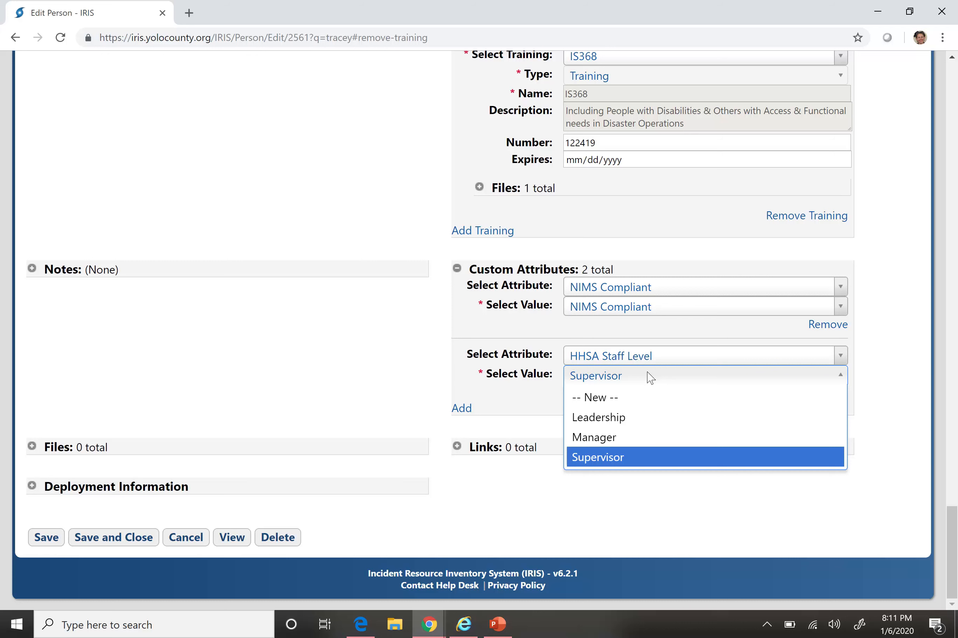
pyautogui.click(615, 458)
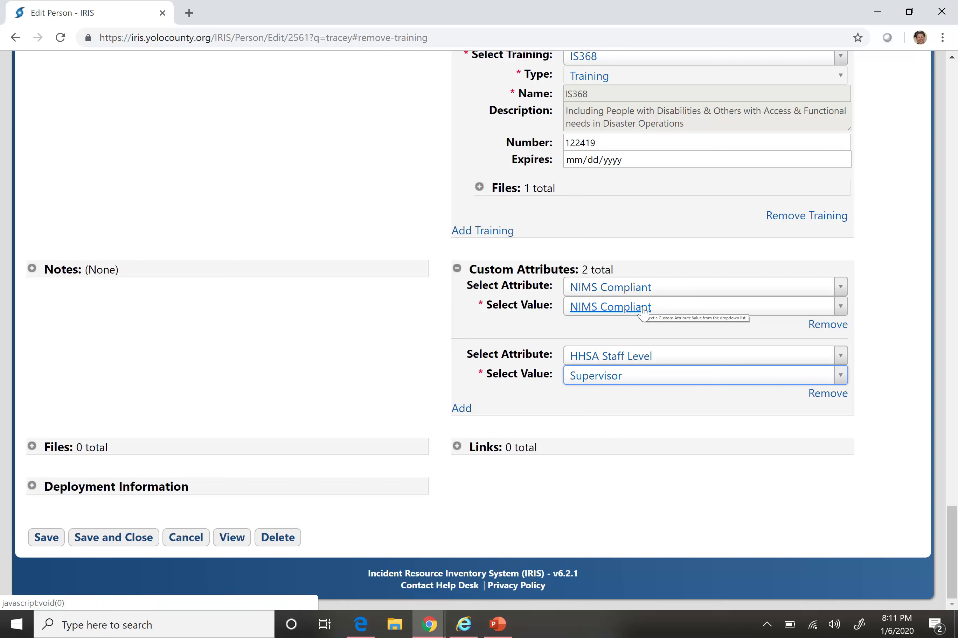
# Add a Licensure custom attribute, look through its available values, and remove the attribute again.
pyautogui.click(460, 409)
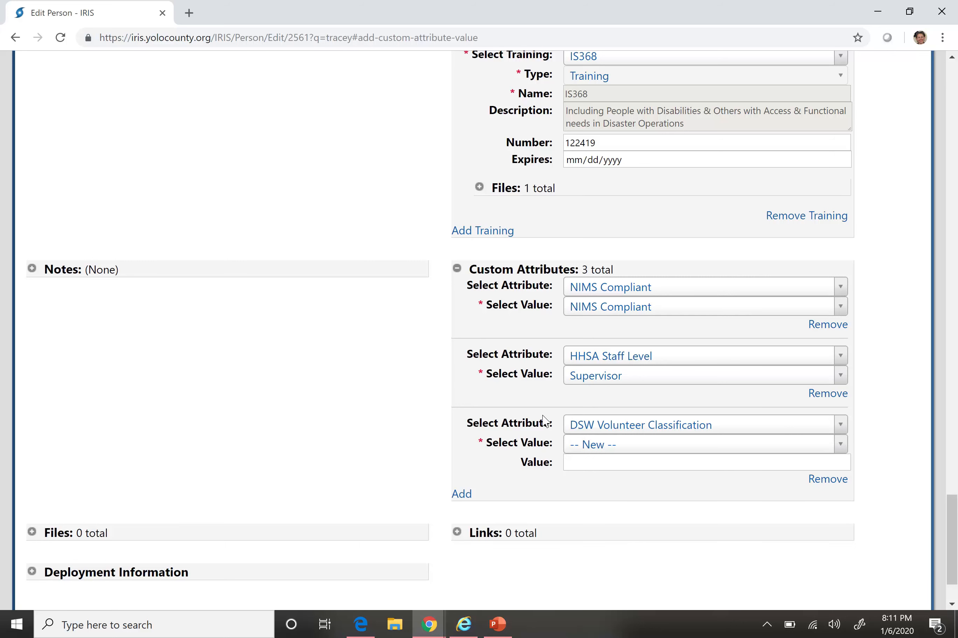
pyautogui.click(580, 430)
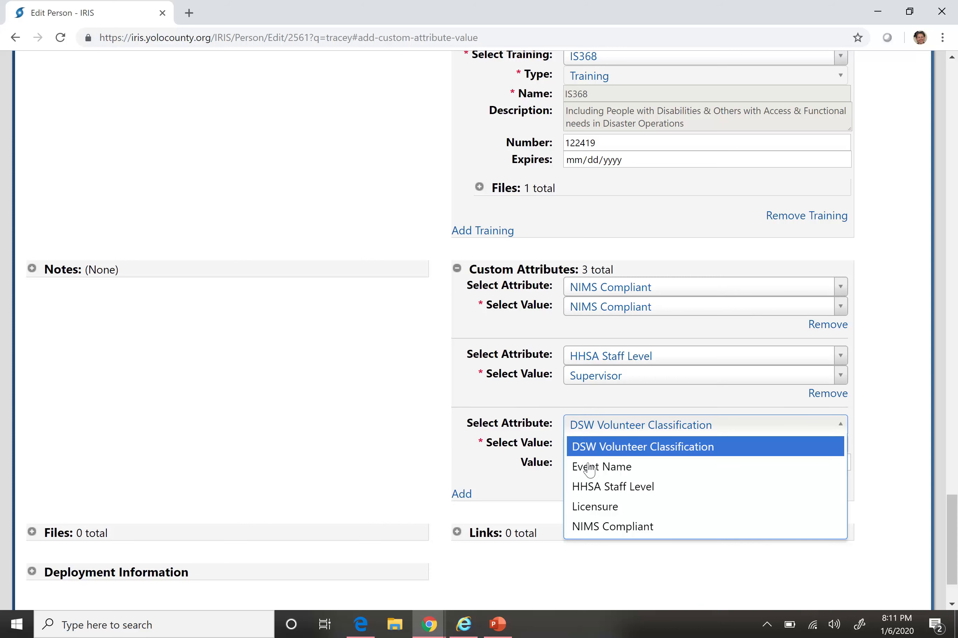
pyautogui.click(593, 506)
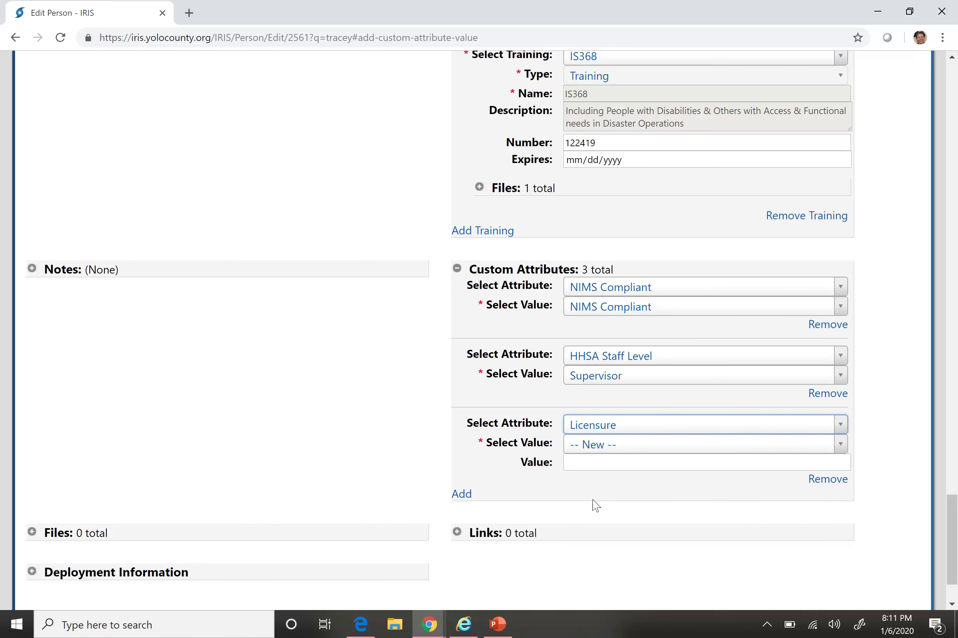
pyautogui.click(592, 454)
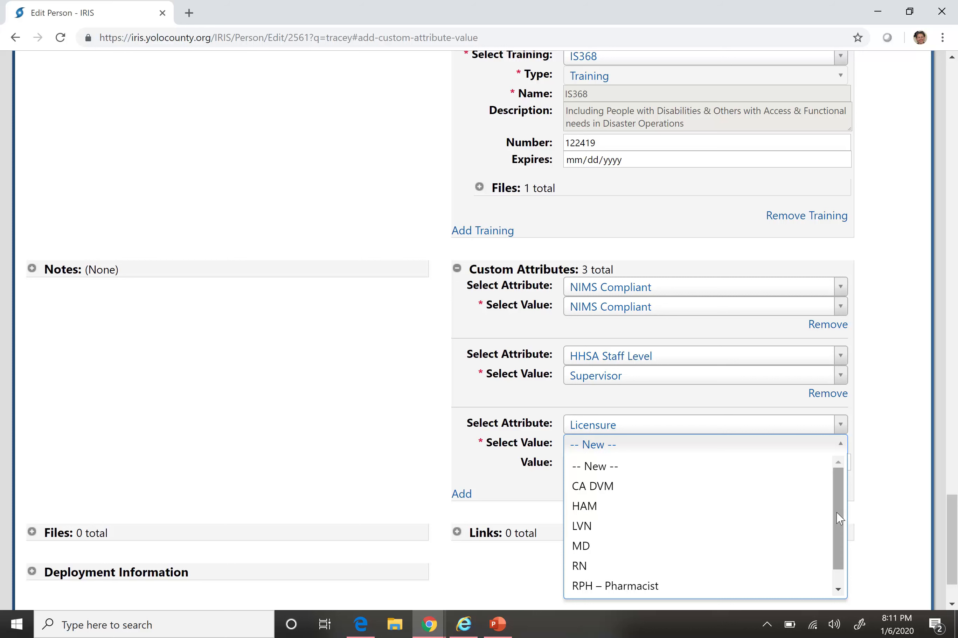
pyautogui.moveTo(839, 518)
pyautogui.mouseDown()
pyautogui.moveTo(846, 566)
pyautogui.moveTo(841, 535)
pyautogui.mouseUp()
pyautogui.click(419, 436)
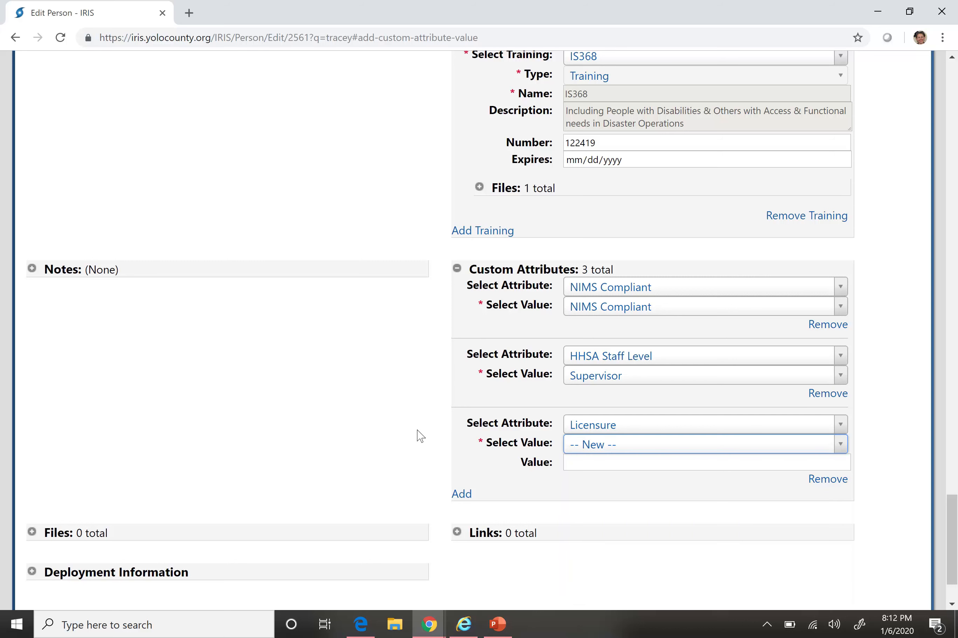
pyautogui.click(838, 484)
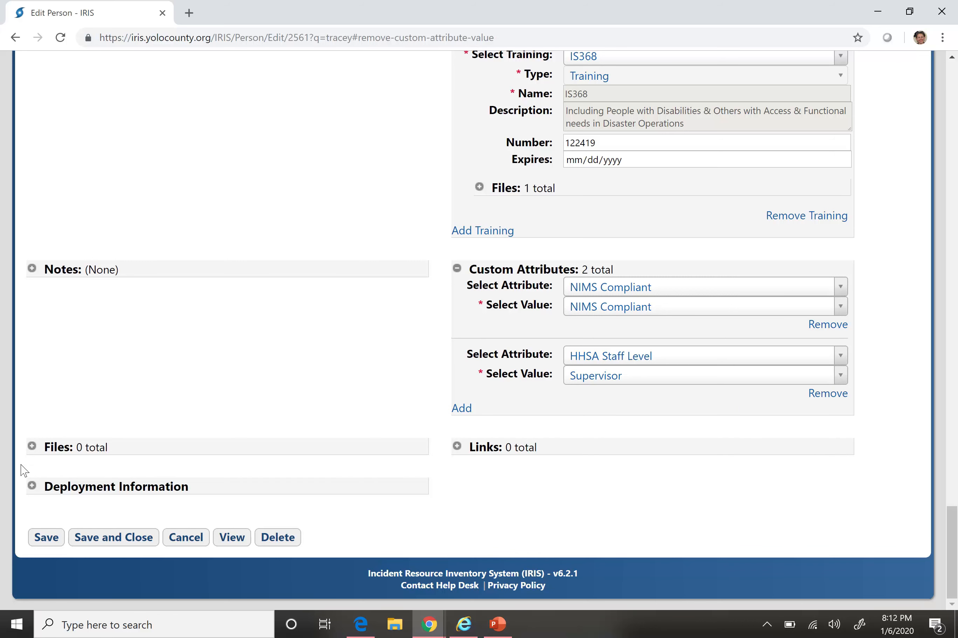
# Save the employee's record and close it to return to the personnel list.
pyautogui.click(42, 544)
pyautogui.click(42, 545)
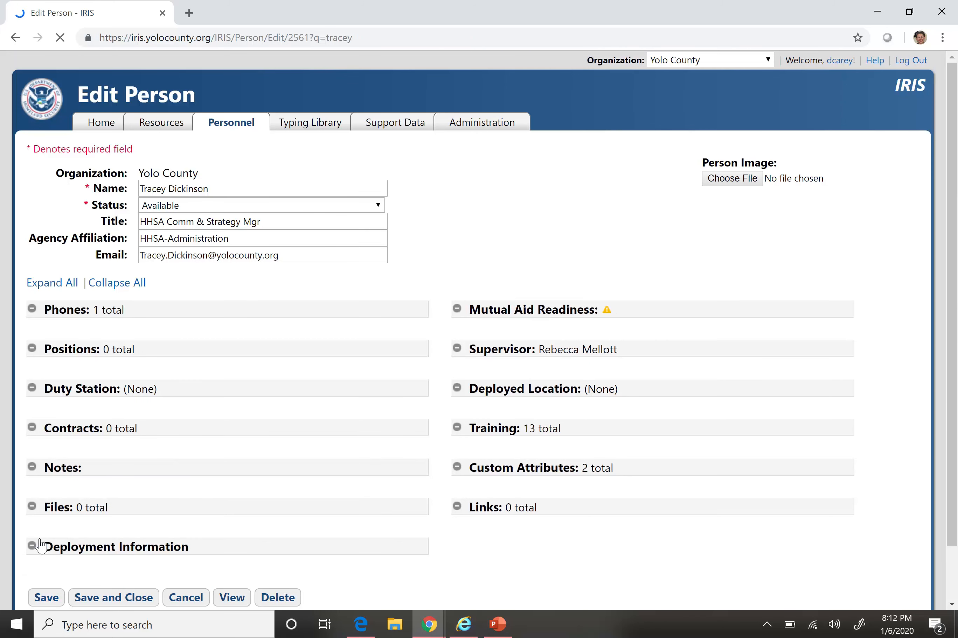
pyautogui.click(111, 600)
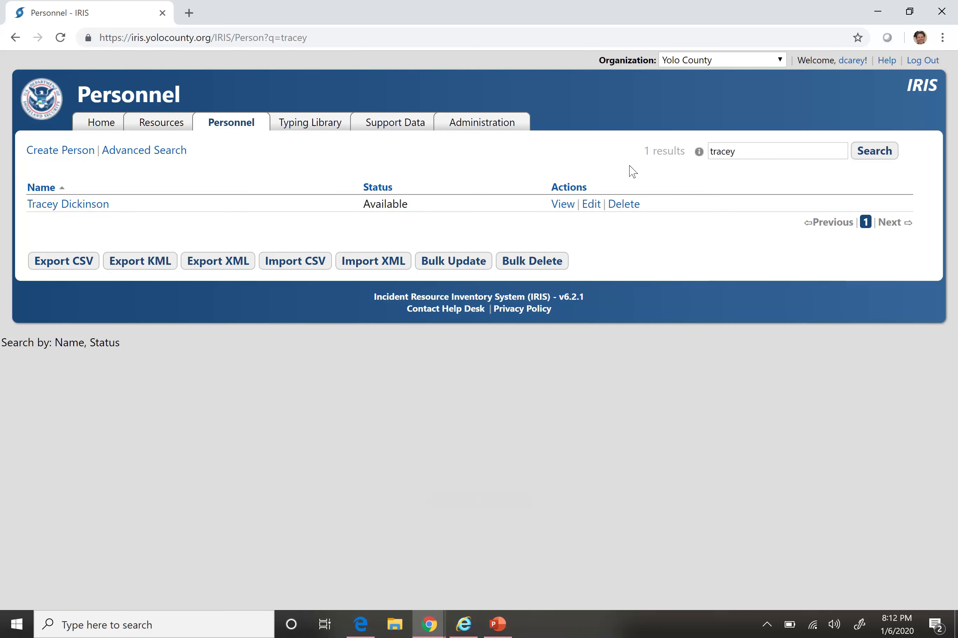
# Examine a blank new-person form's status options and positions section, and cancel without creating a person.
pyautogui.click(71, 161)
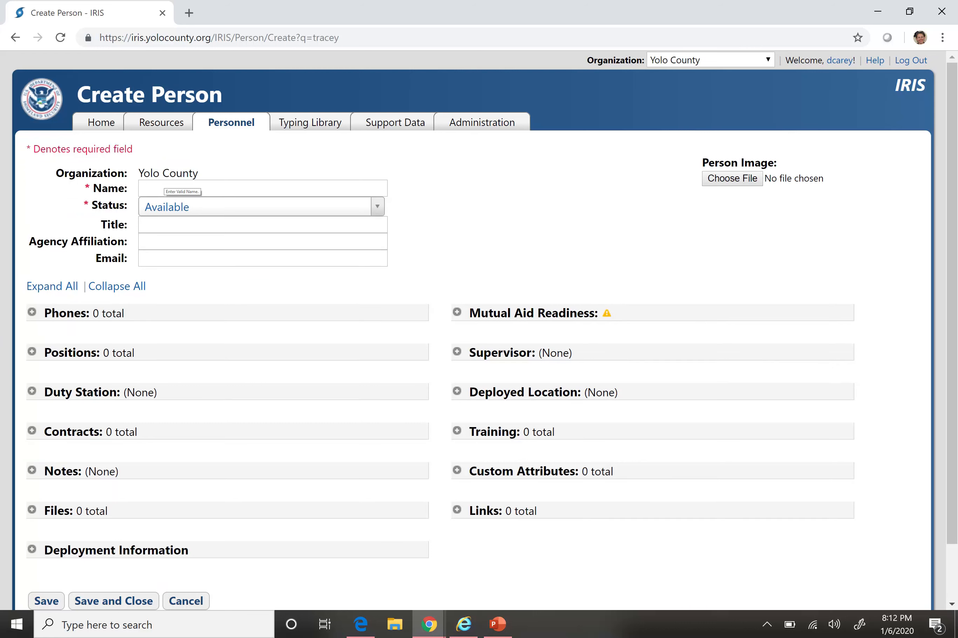
pyautogui.click(361, 209)
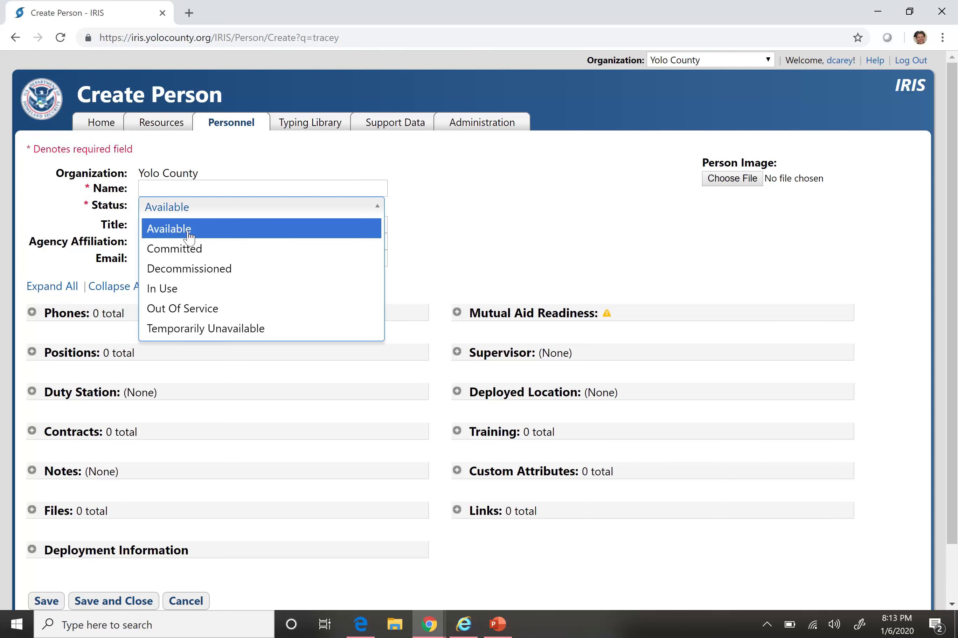
pyautogui.click(187, 208)
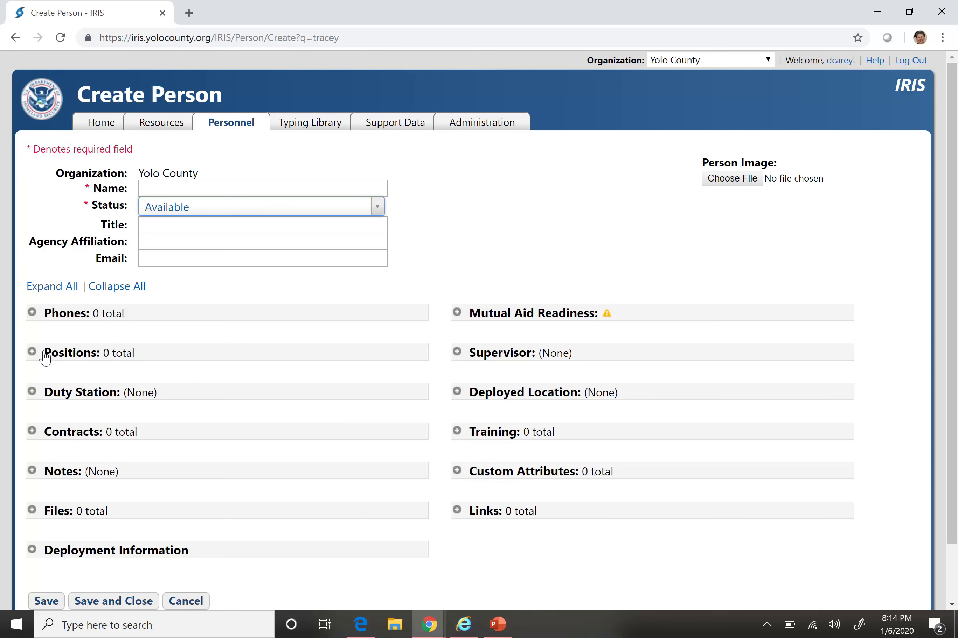
pyautogui.click(32, 353)
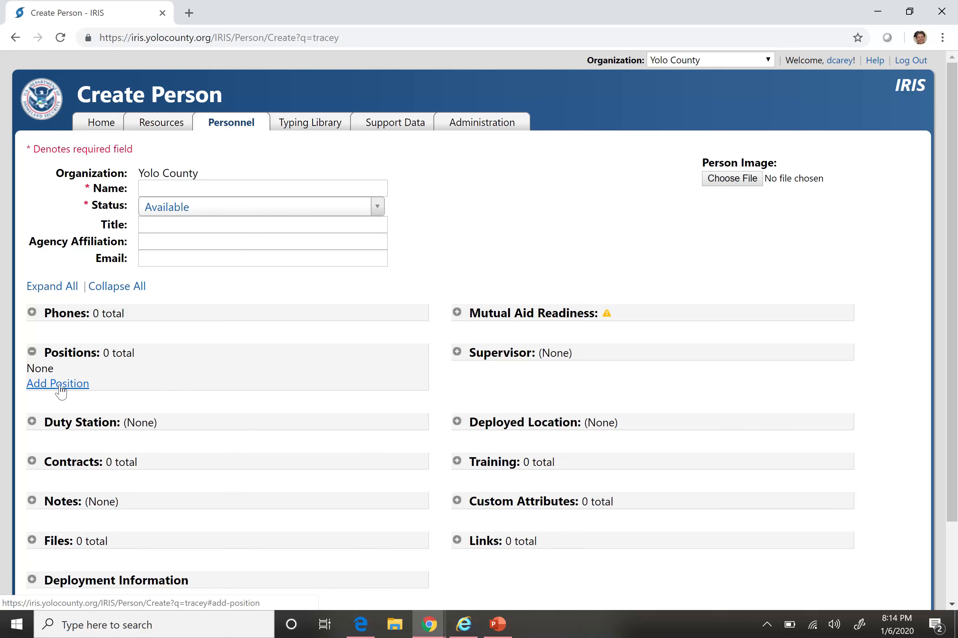
pyautogui.click(32, 352)
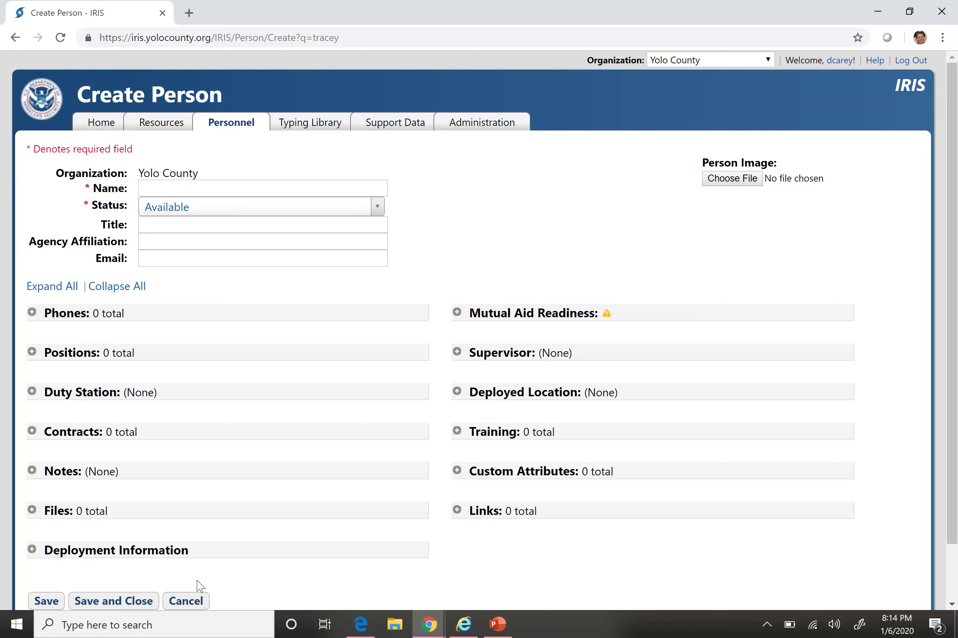
pyautogui.click(187, 601)
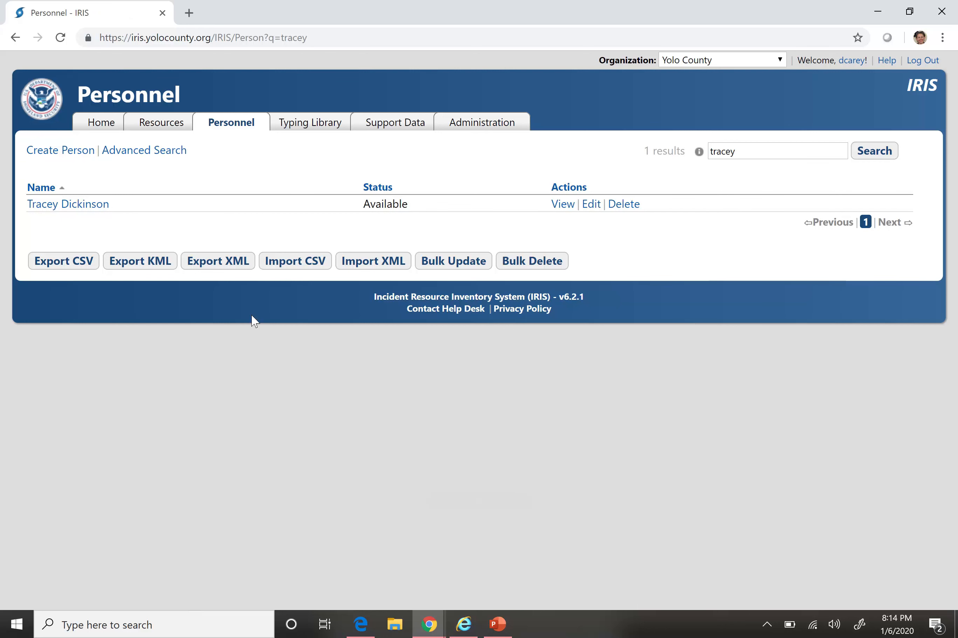
# Run an advanced personnel search for agency affiliation HHSA.
pyautogui.click(153, 154)
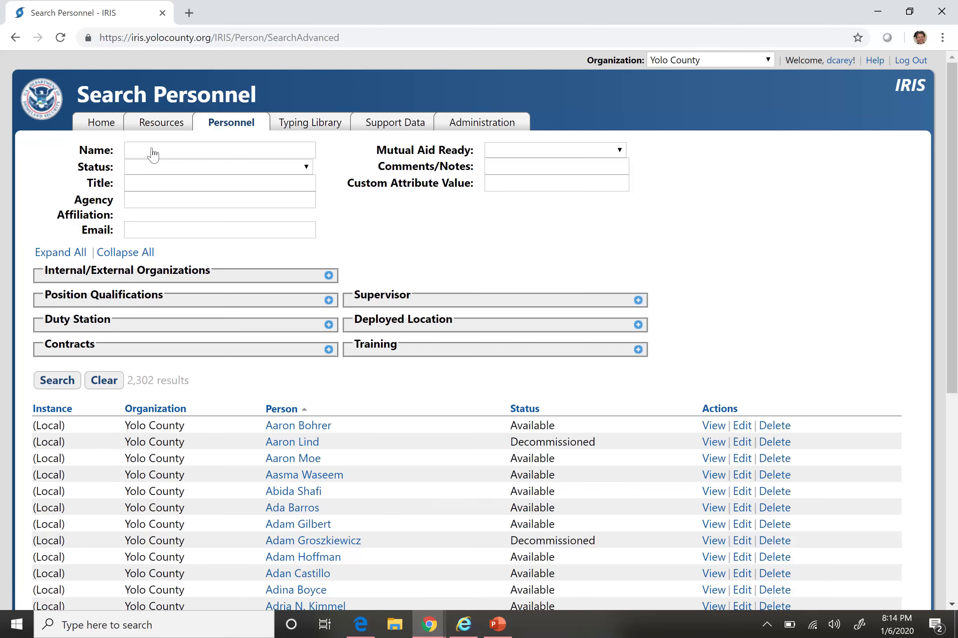
pyautogui.click(220, 201)
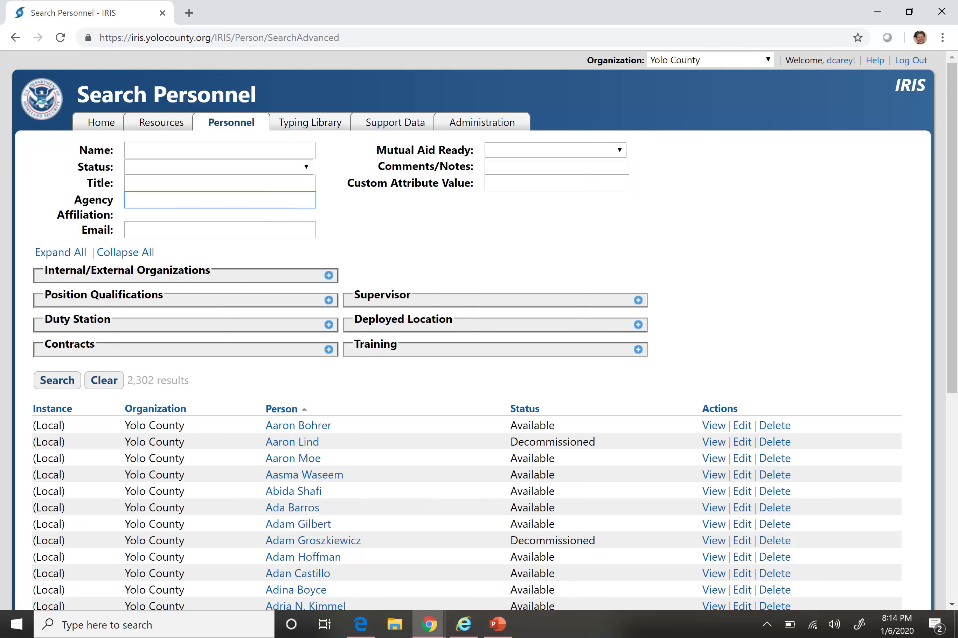
pyautogui.write('HHSA')
pyautogui.click(56, 381)
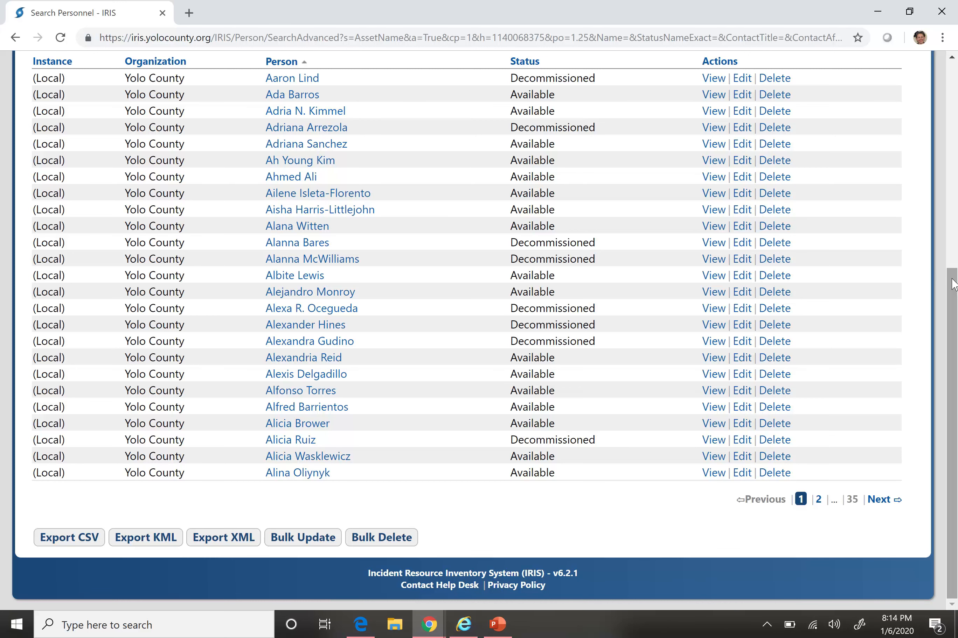
# Narrow the personnel search to status Available and agency affiliation HHSA-Service, and return to the search criteria.
pyautogui.moveTo(953, 282); pyautogui.dragTo(952, 109)
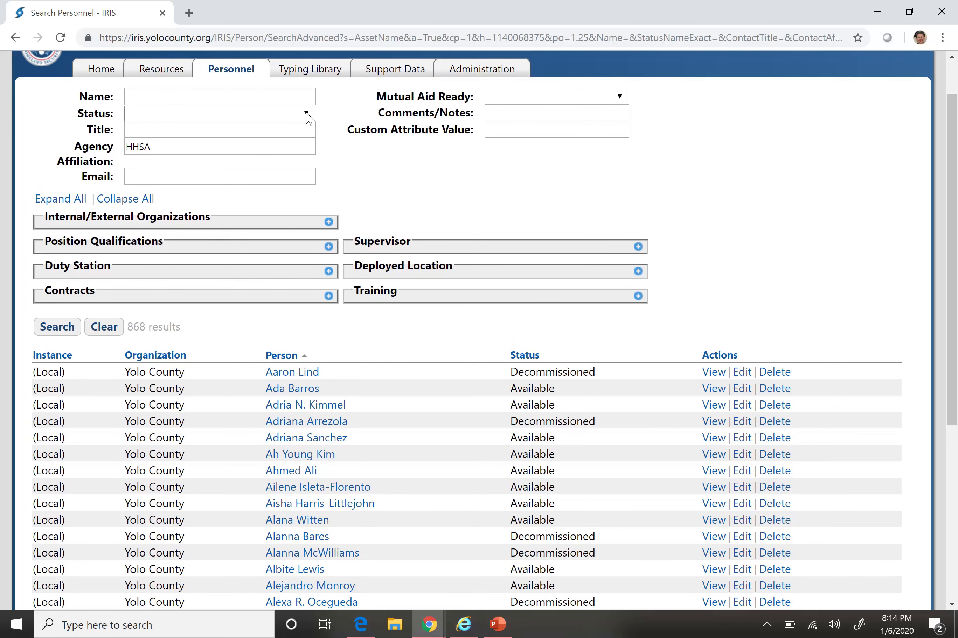
pyautogui.click(306, 114)
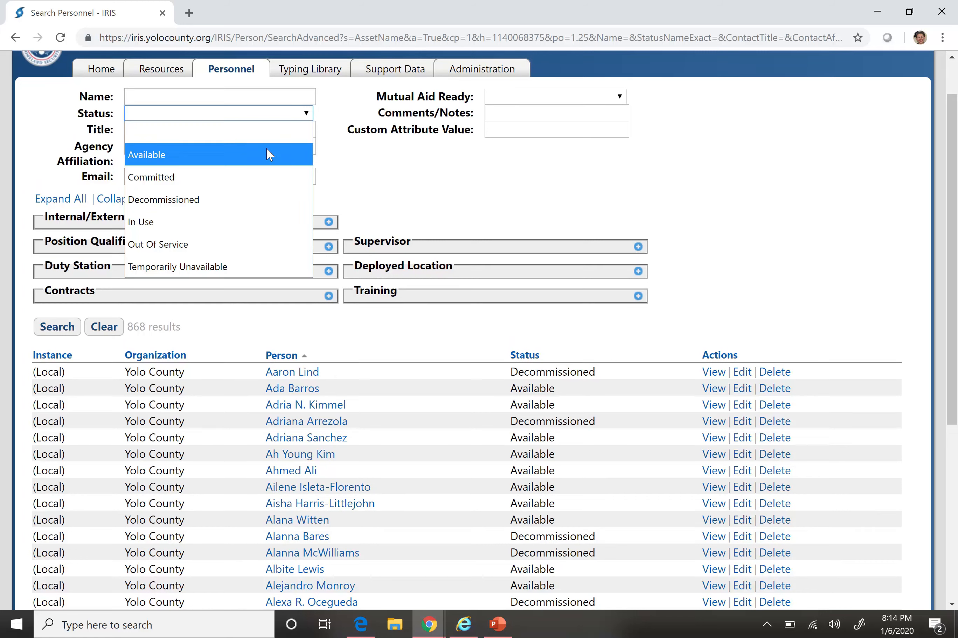
pyautogui.click(266, 155)
pyautogui.click(267, 147)
pyautogui.write('HHSA')
pyautogui.press('Return')
pyautogui.write('-Service')
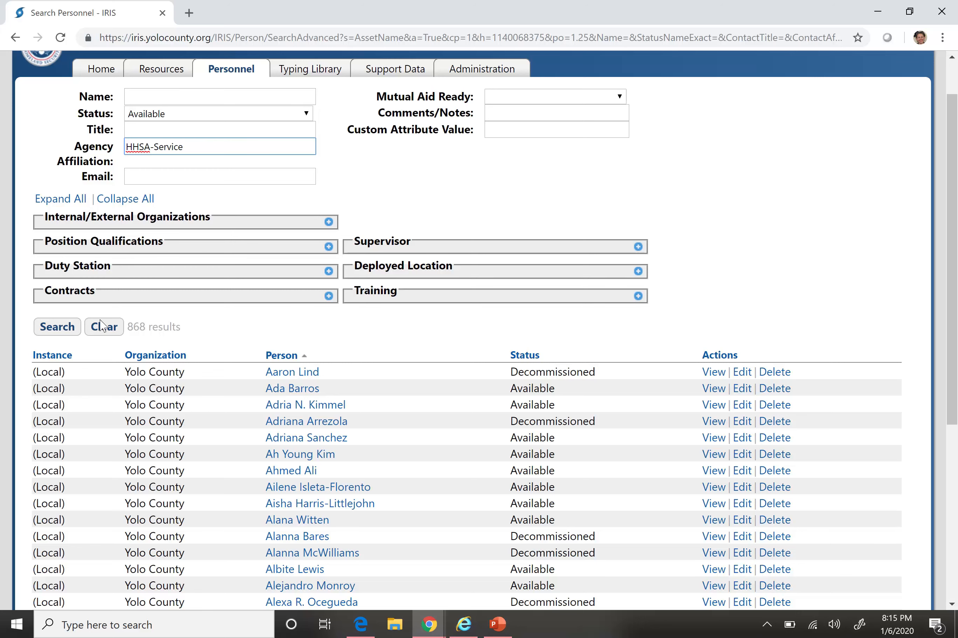
pyautogui.click(58, 328)
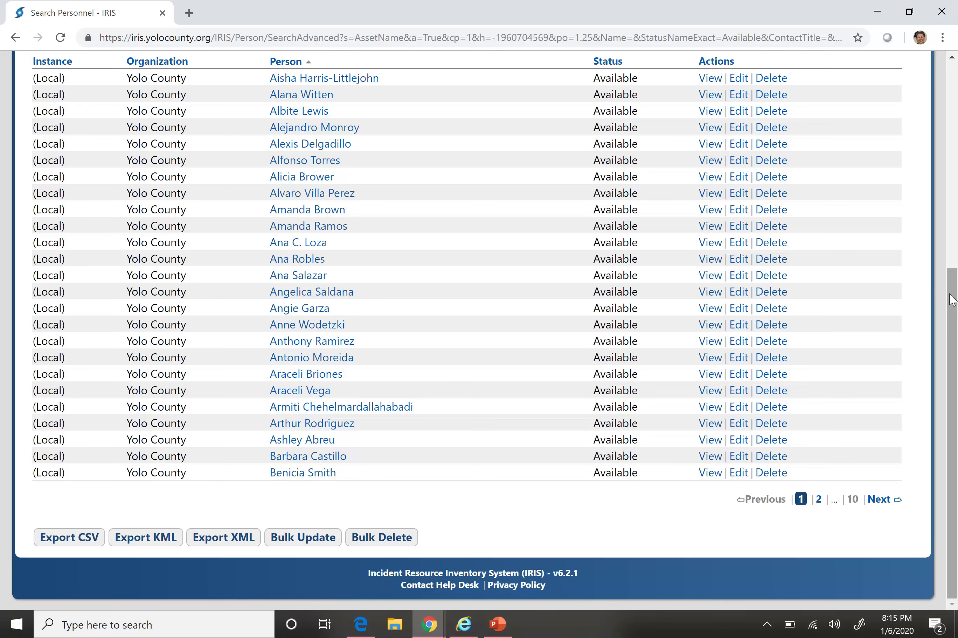
pyautogui.moveTo(947, 296); pyautogui.dragTo(955, 109)
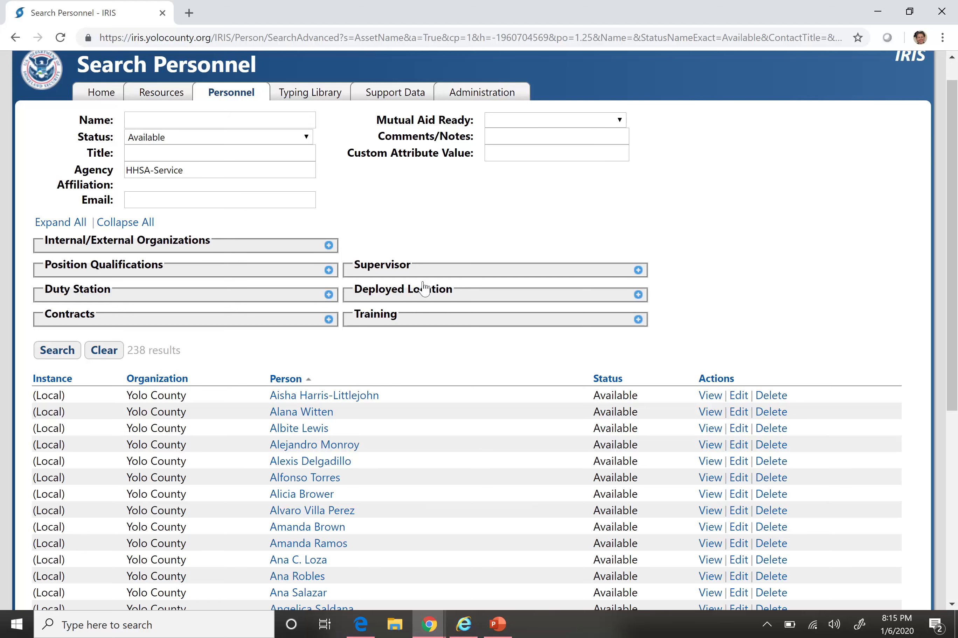
# Narrow the search for available HHSA-Service personnel to training type Training with the name 100.
pyautogui.click(639, 322)
pyautogui.click(577, 370)
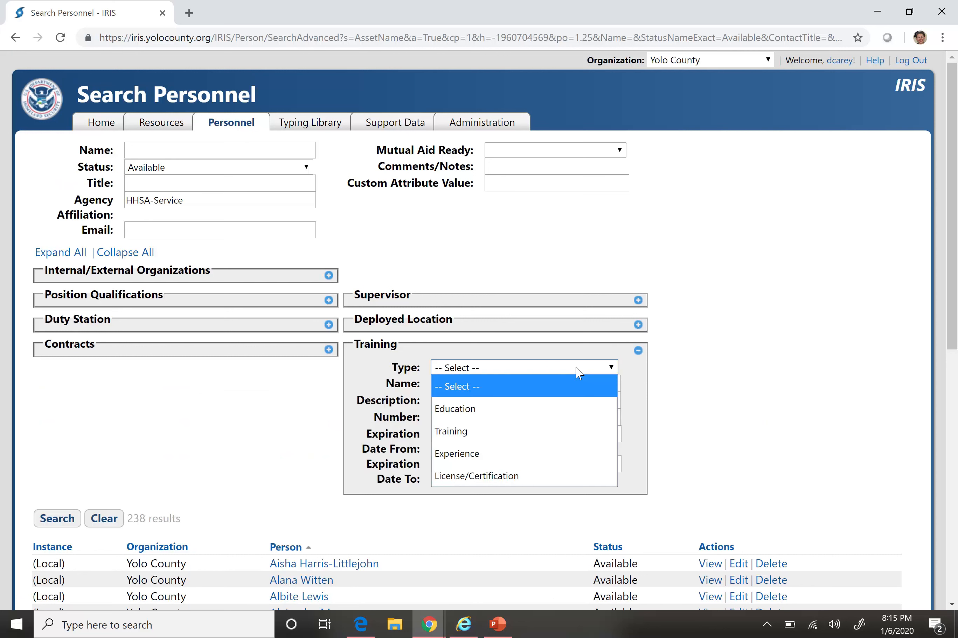
pyautogui.click(509, 432)
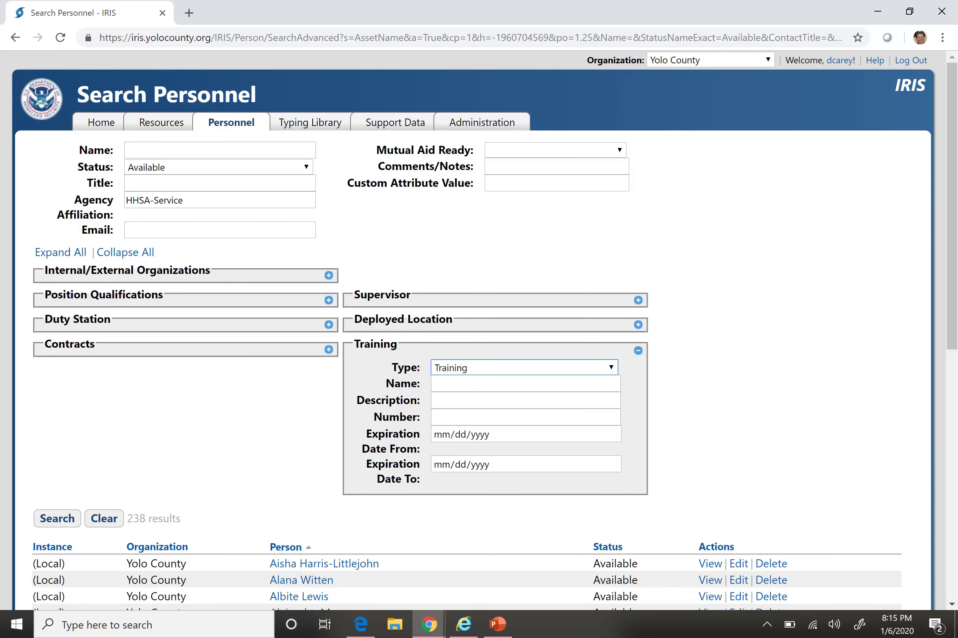
pyautogui.click(525, 384)
pyautogui.write('100')
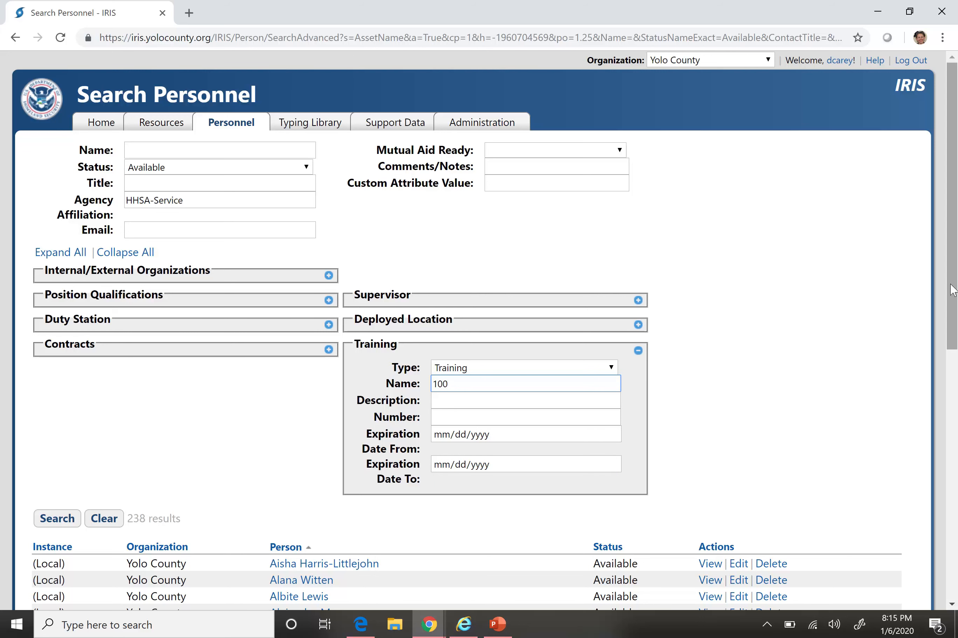
pyautogui.moveTo(952, 294); pyautogui.dragTo(953, 406)
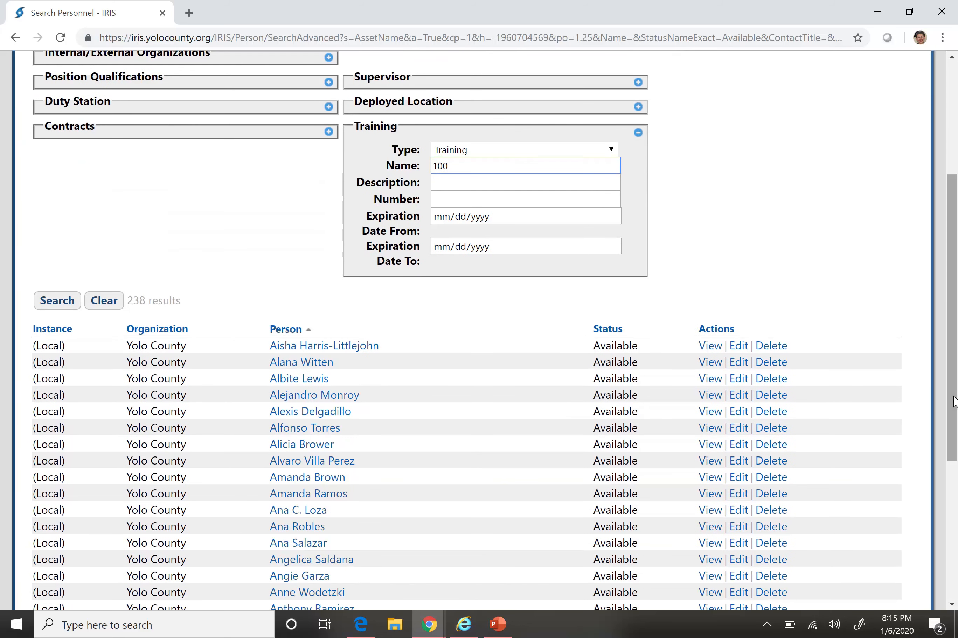
pyautogui.click(59, 303)
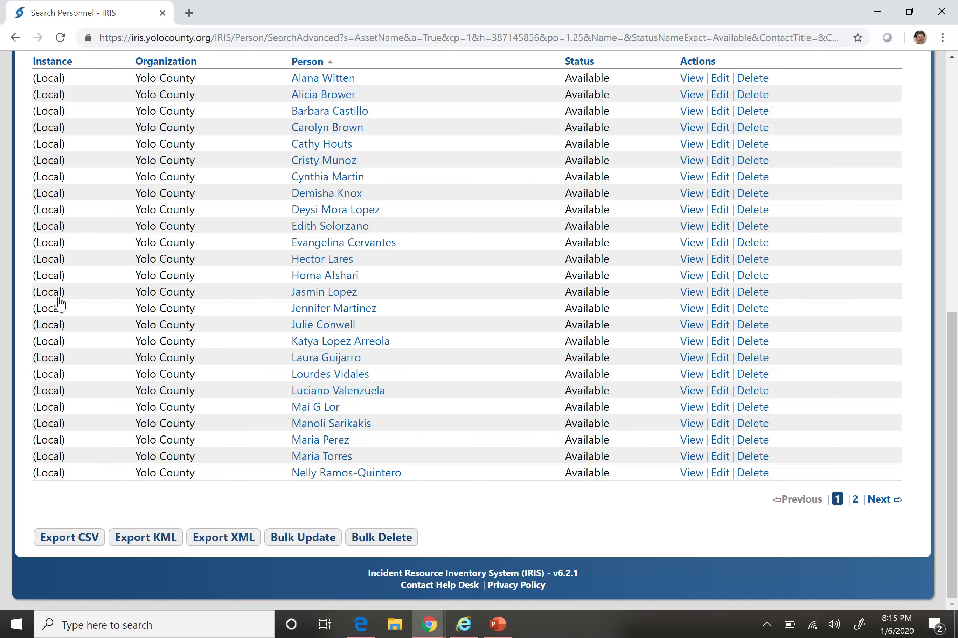
# Switch to Internet Explorer and open the IRIS Person Training report through the Inside Yolo Web Apps.
pyautogui.click(464, 625)
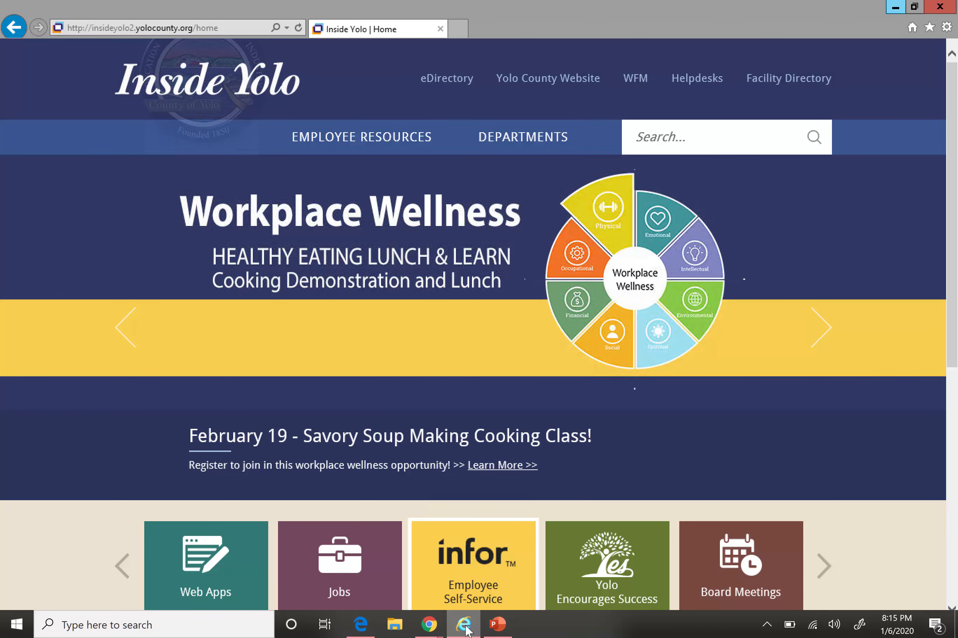
pyautogui.click(206, 575)
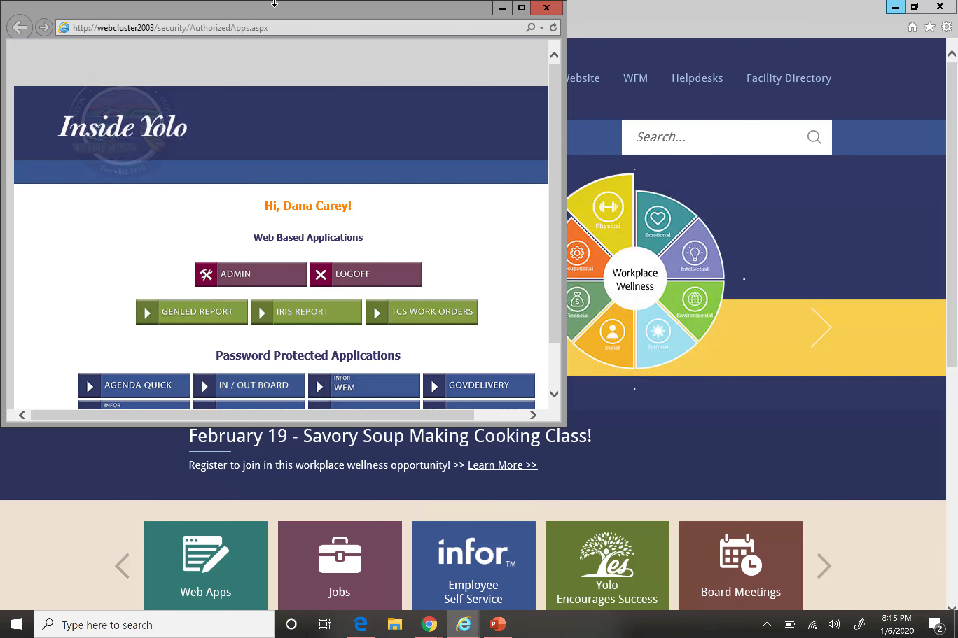
pyautogui.moveTo(276, 16); pyautogui.dragTo(421, 56)
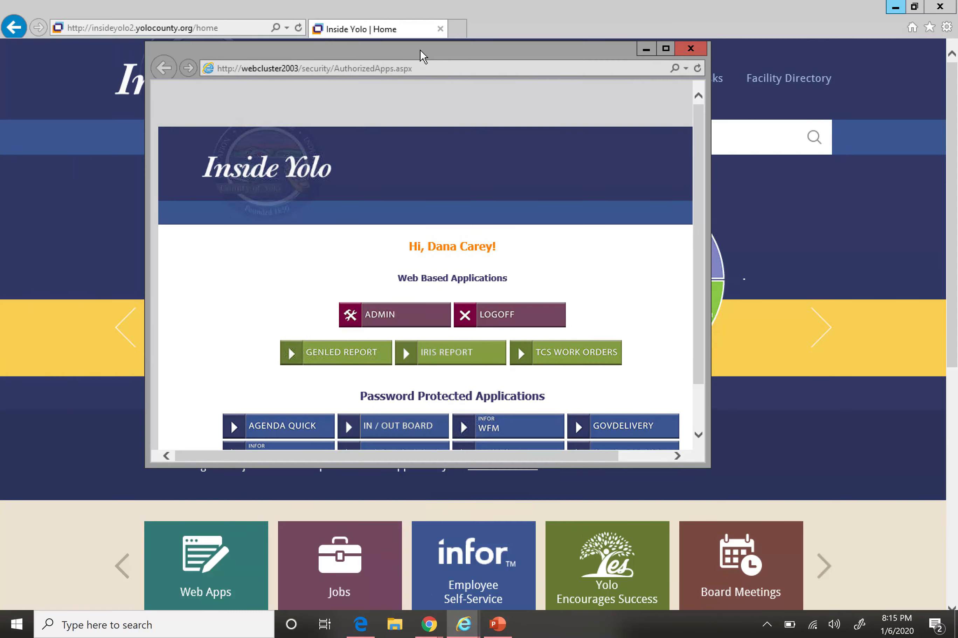
pyautogui.click(454, 357)
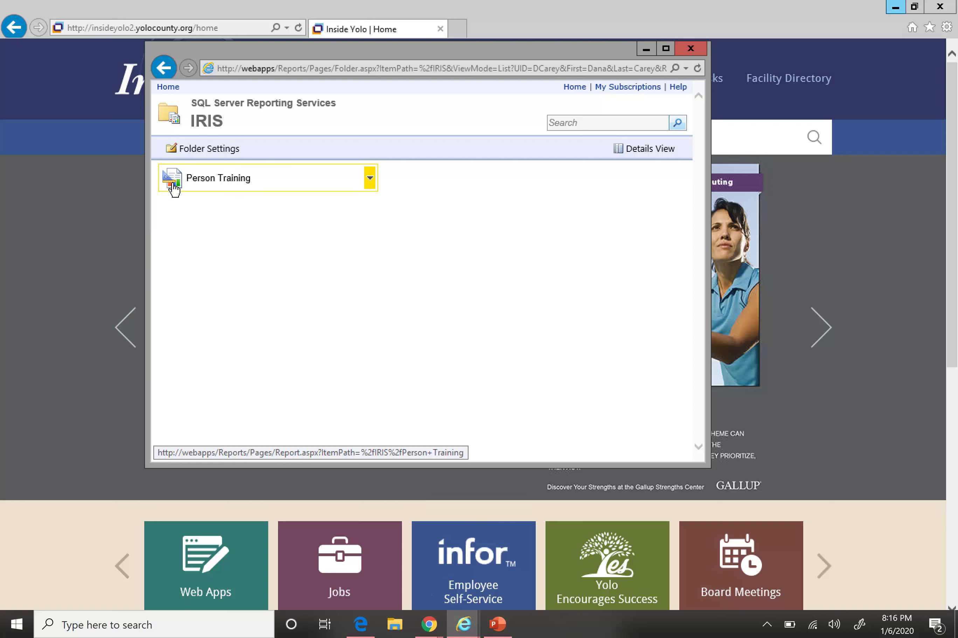
pyautogui.click(175, 185)
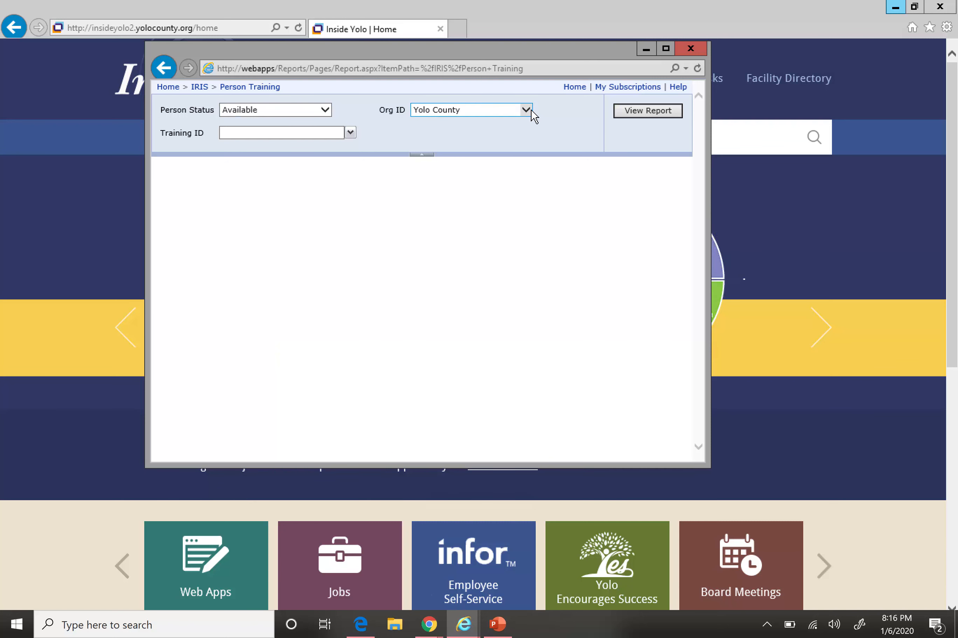
# Run the Person Training report for Certified Floodplain Mgr (CFM), Damage Assessment & Purchasing – CESA, and IS244.
pyautogui.click(349, 133)
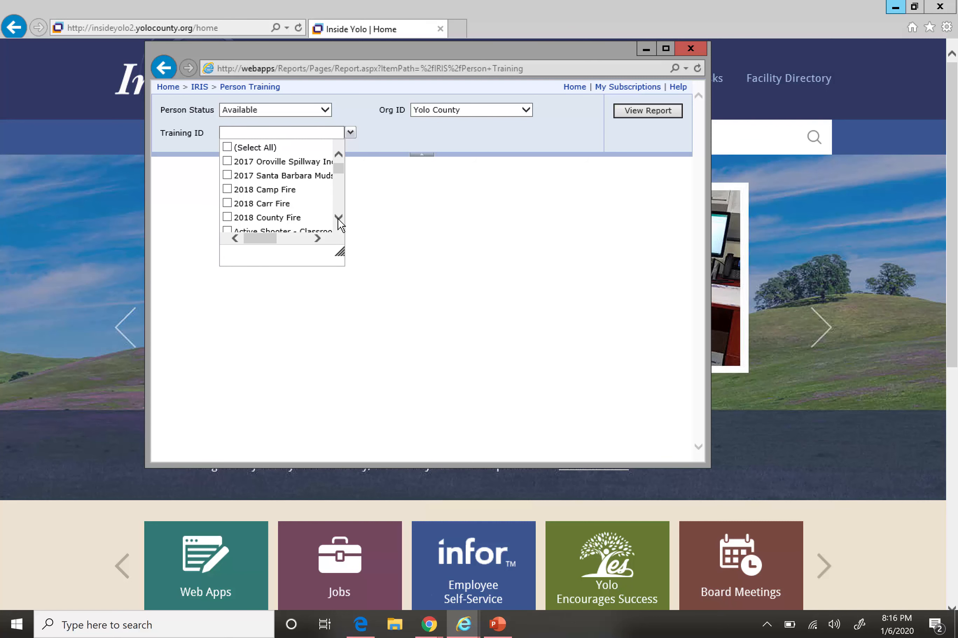
pyautogui.scroll(-4, 337, 217)
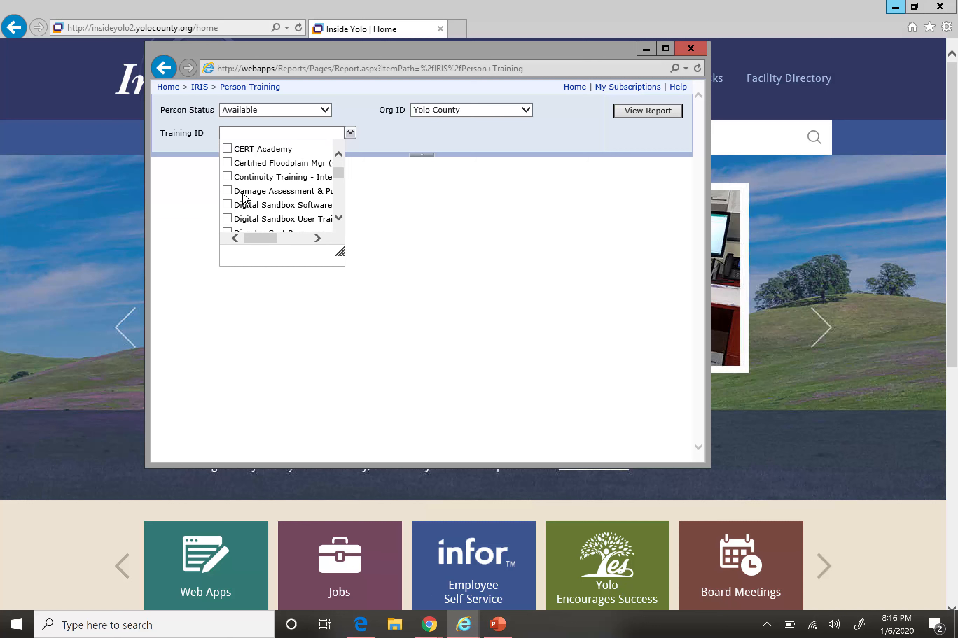
pyautogui.click(228, 192)
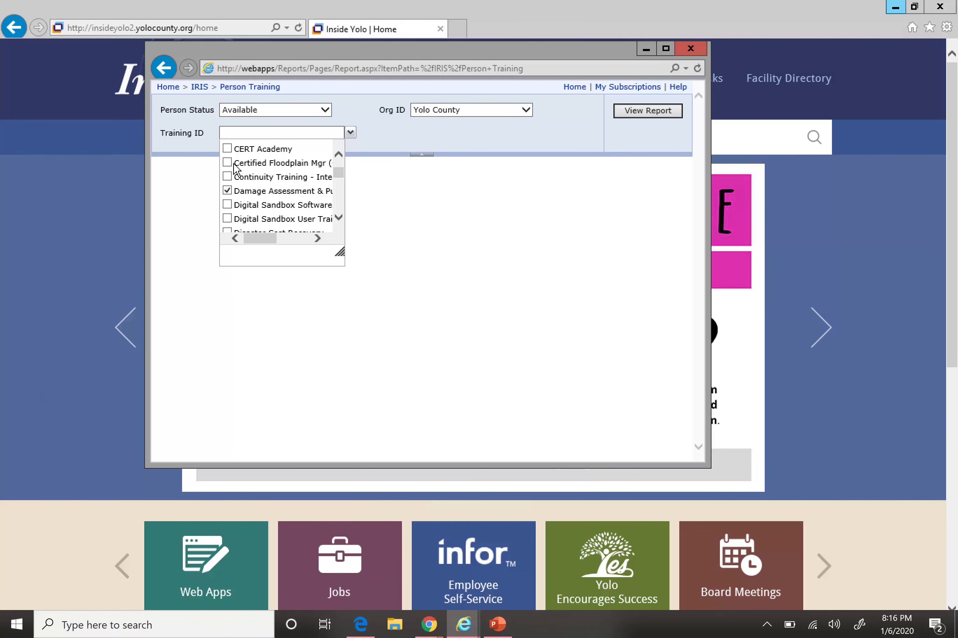
pyautogui.click(227, 164)
pyautogui.moveTo(339, 175); pyautogui.dragTo(340, 196)
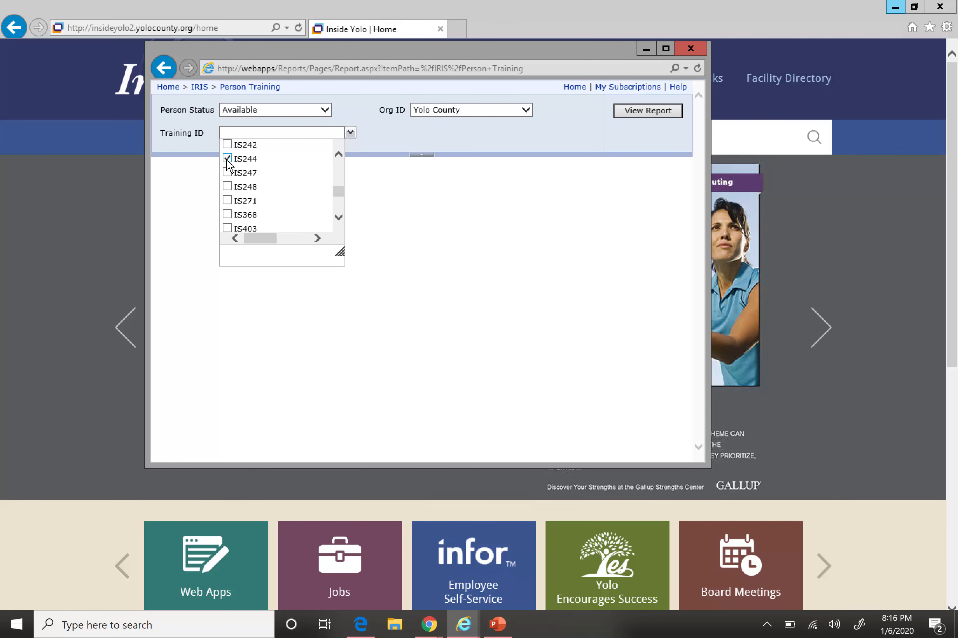
pyautogui.click(635, 115)
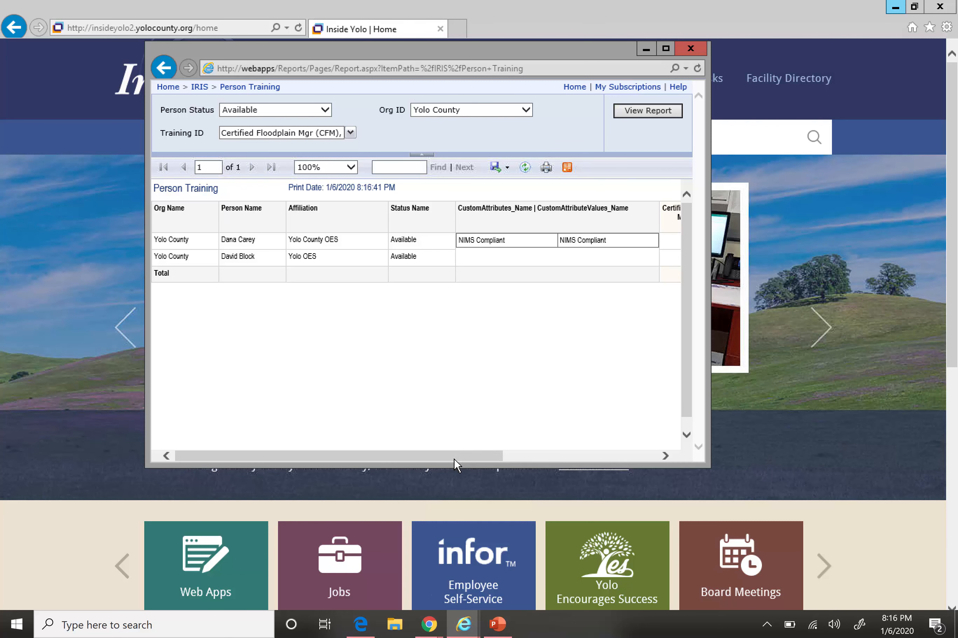
# Examine the Person Training report's training and total columns and the available export formats.
pyautogui.moveTo(453, 459); pyautogui.dragTo(649, 452)
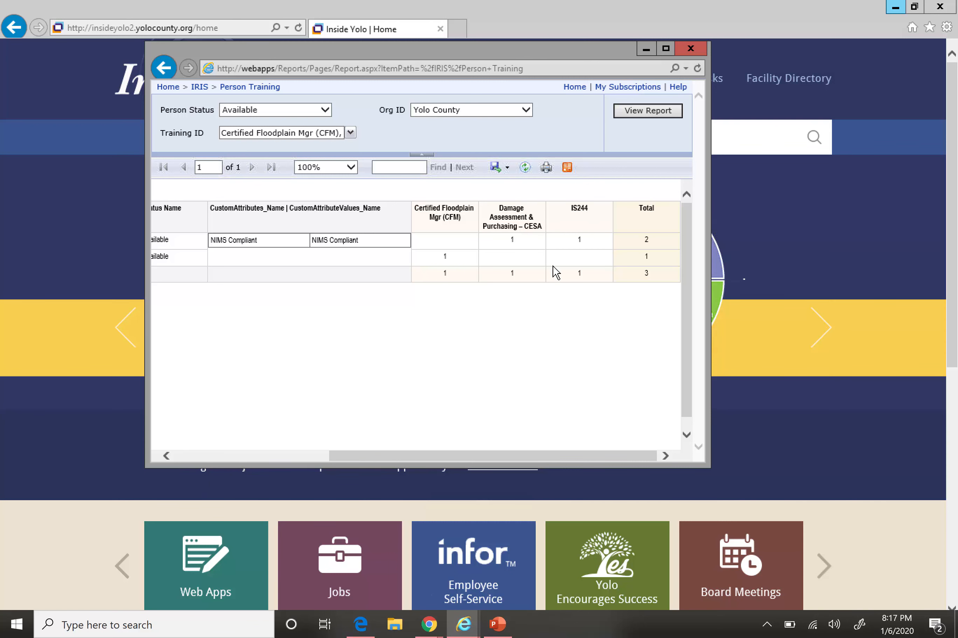
pyautogui.click(496, 169)
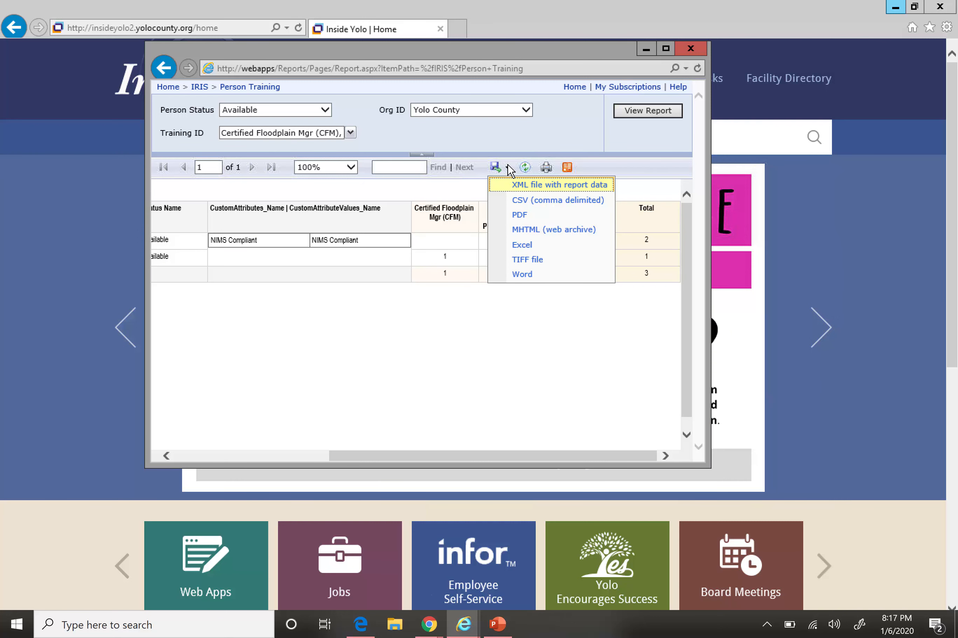
pyautogui.moveTo(470, 457); pyautogui.dragTo(297, 454)
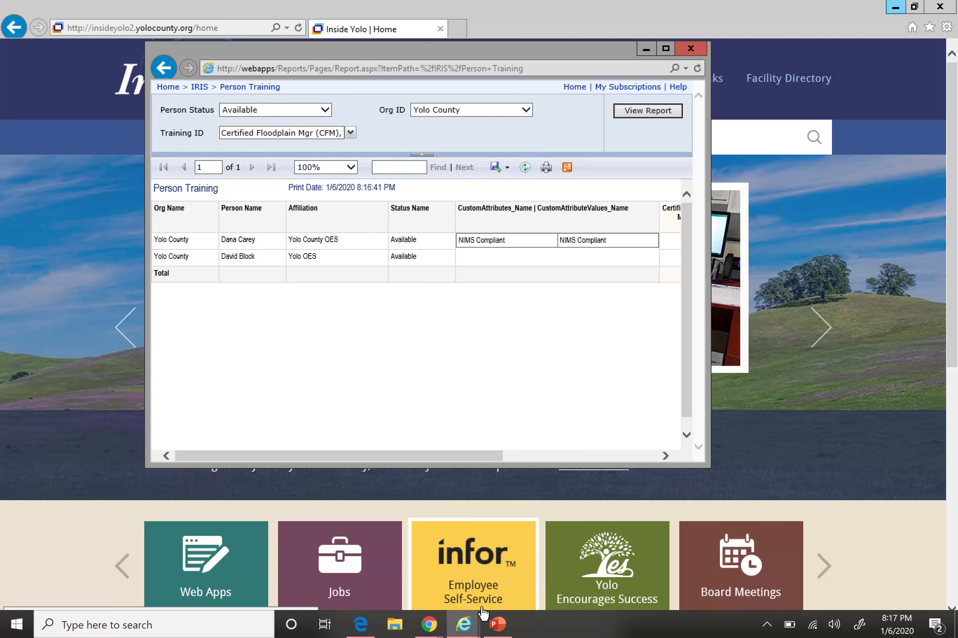
# Switch to PowerPoint and start the slide show from the HHSA IRIS Tutorial title slide.
pyautogui.click(497, 627)
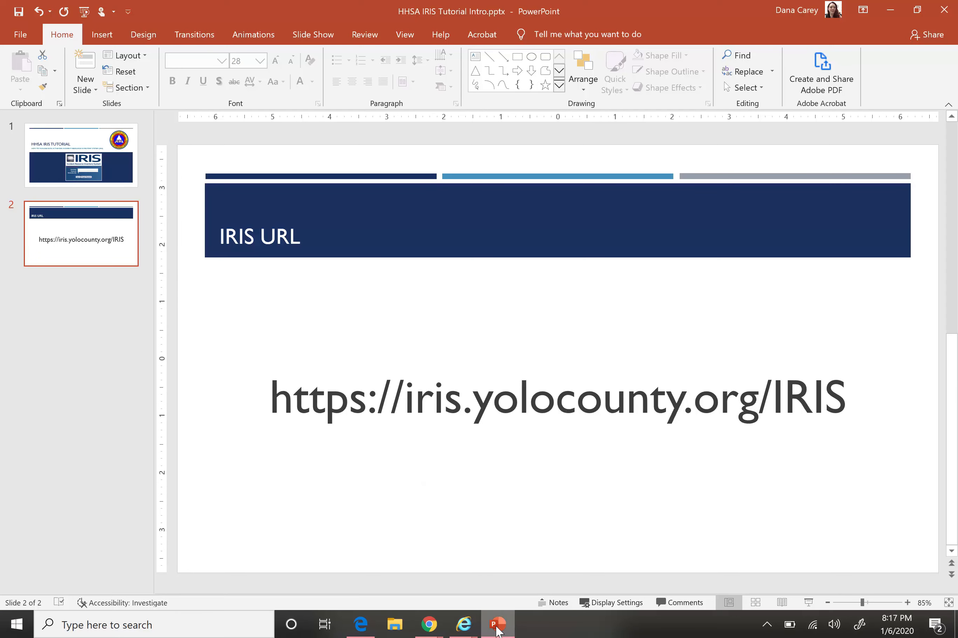
pyautogui.click(101, 167)
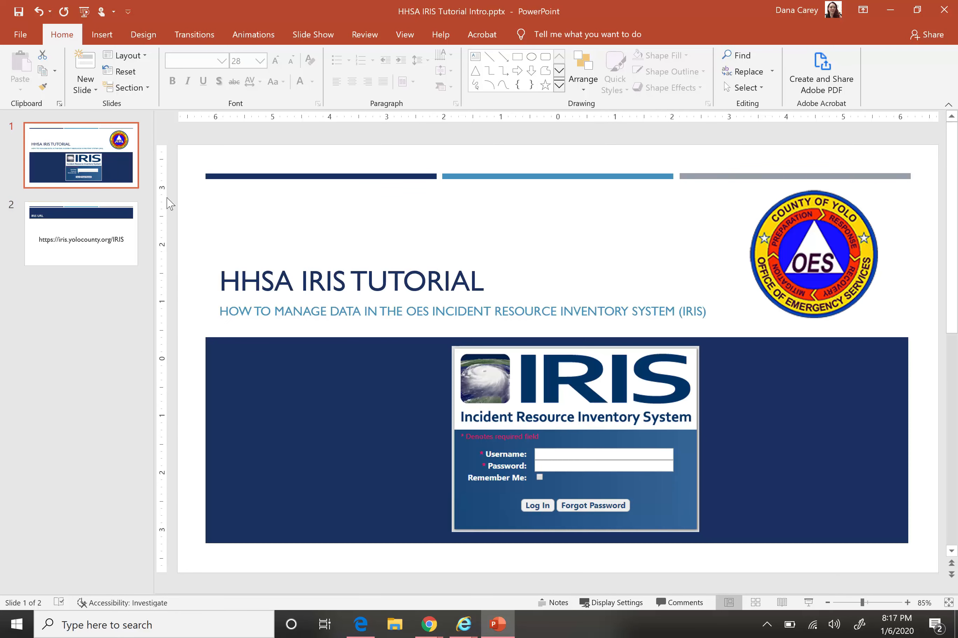
pyautogui.click(809, 603)
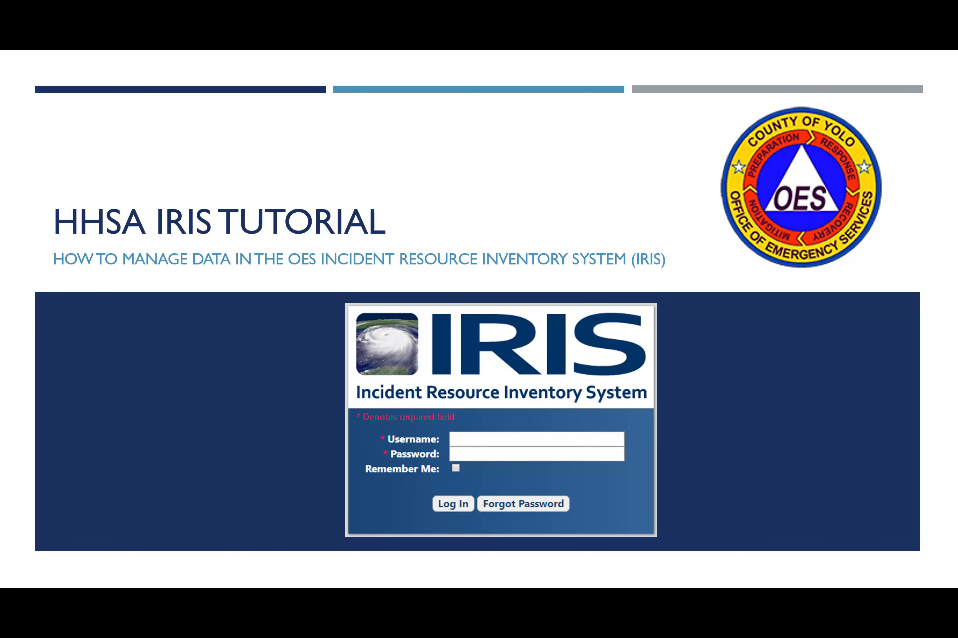